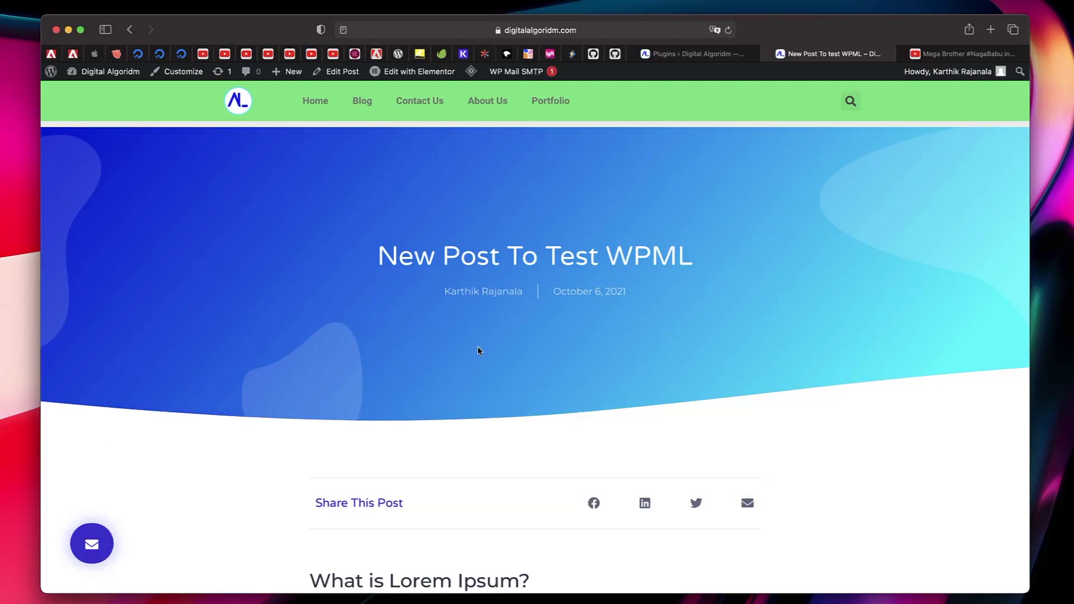
Step: Highlight the test post's title and scroll through the post's content
triple_click(531, 252)
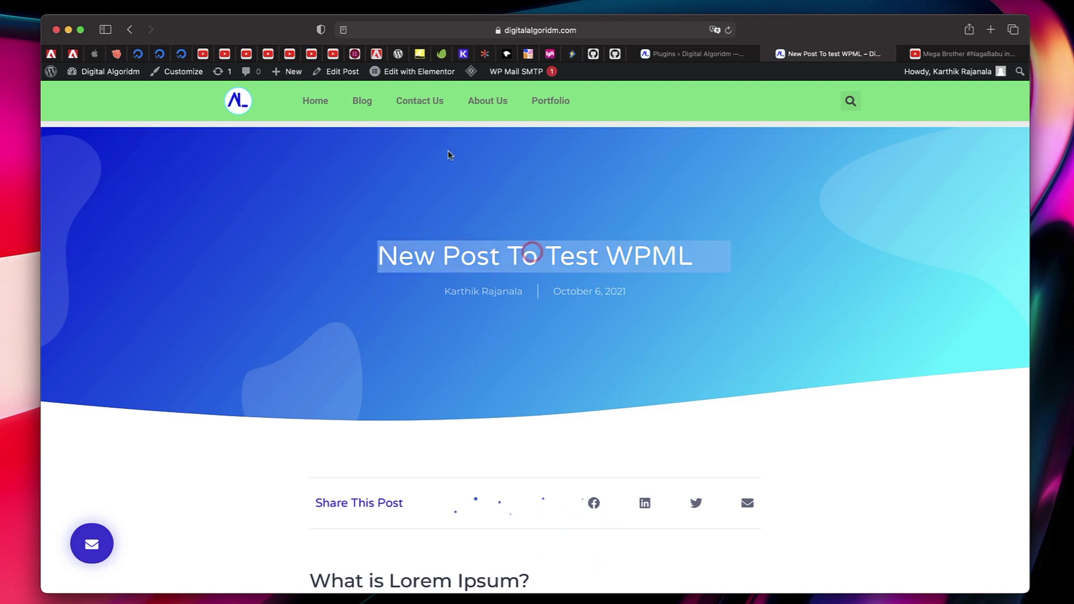
scroll(449, 155, down, 8)
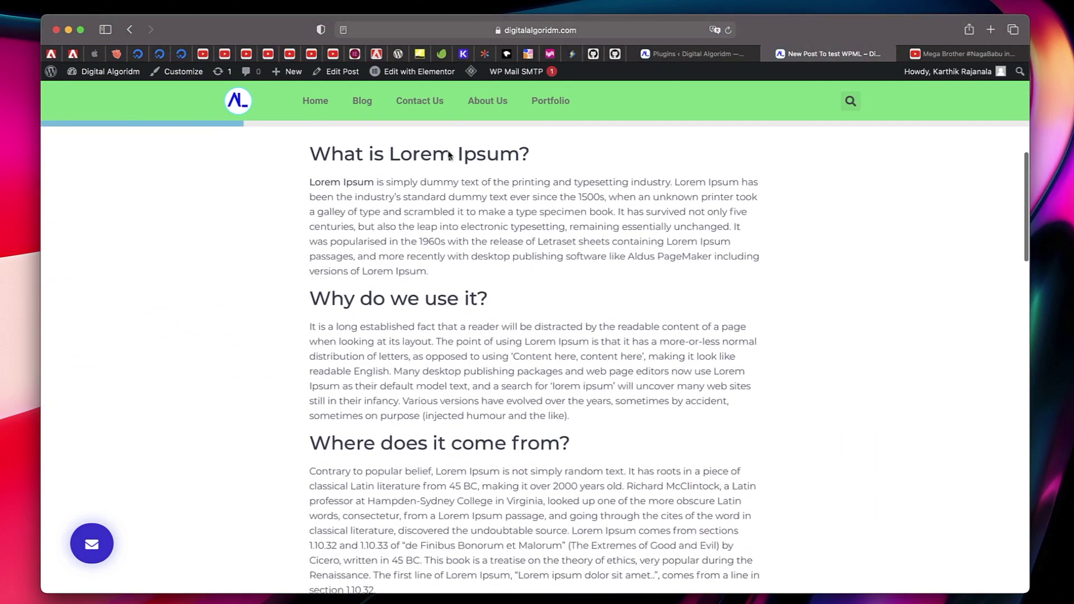
scroll(449, 155, down, 15)
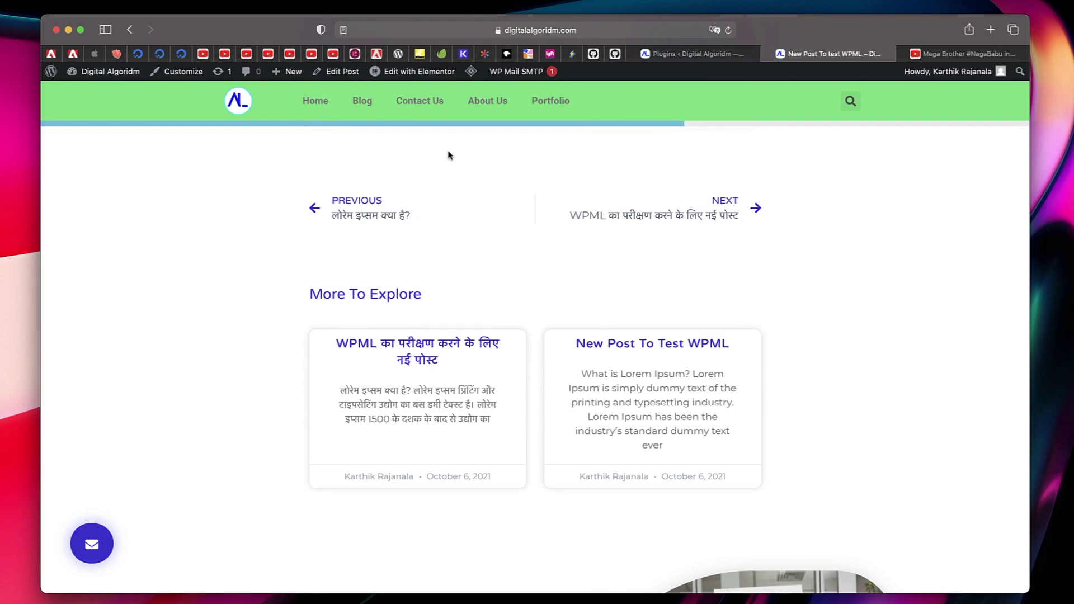
scroll(449, 155, up, 20)
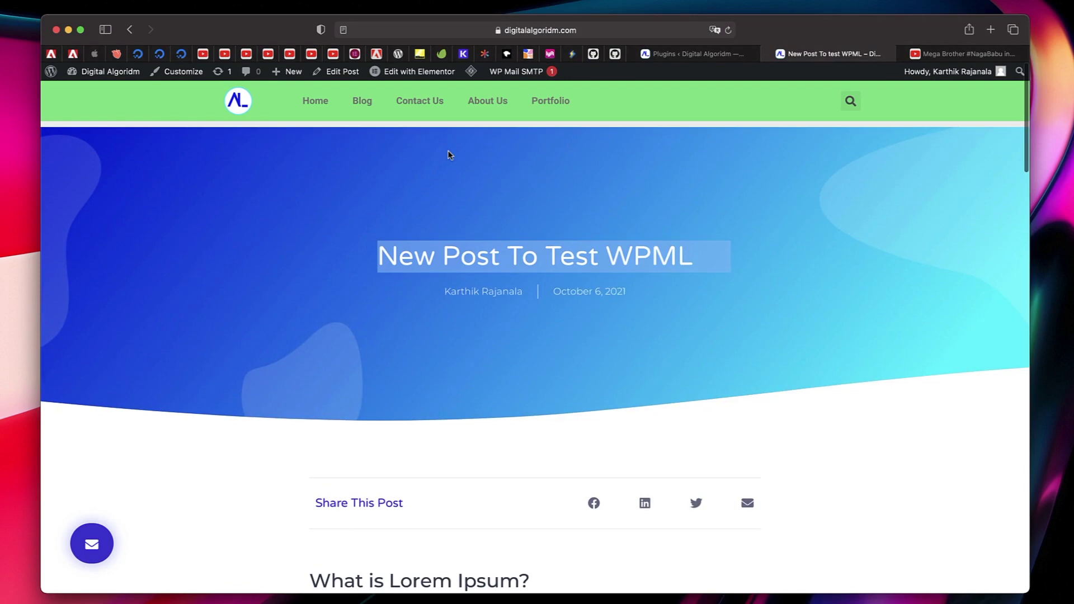
scroll(448, 155, down, 8)
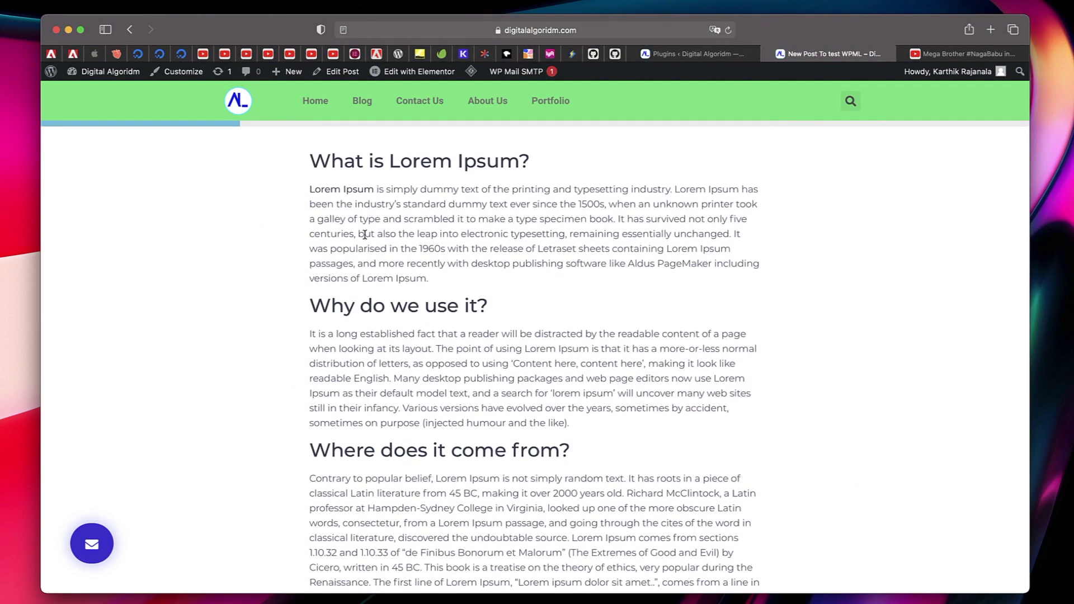
scroll(348, 261, down, 15)
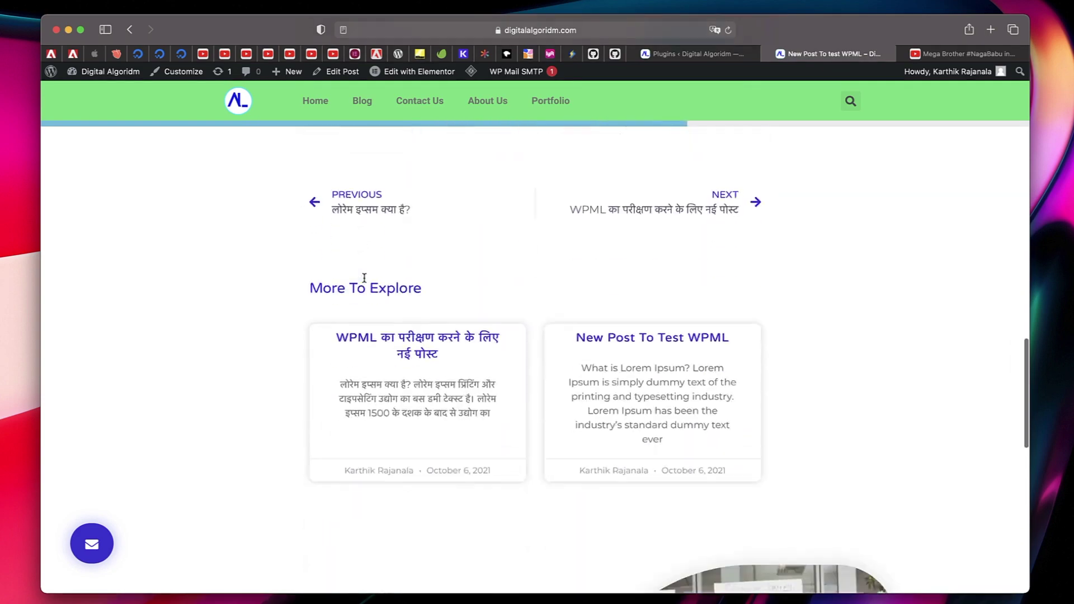
scroll(364, 278, down, 5)
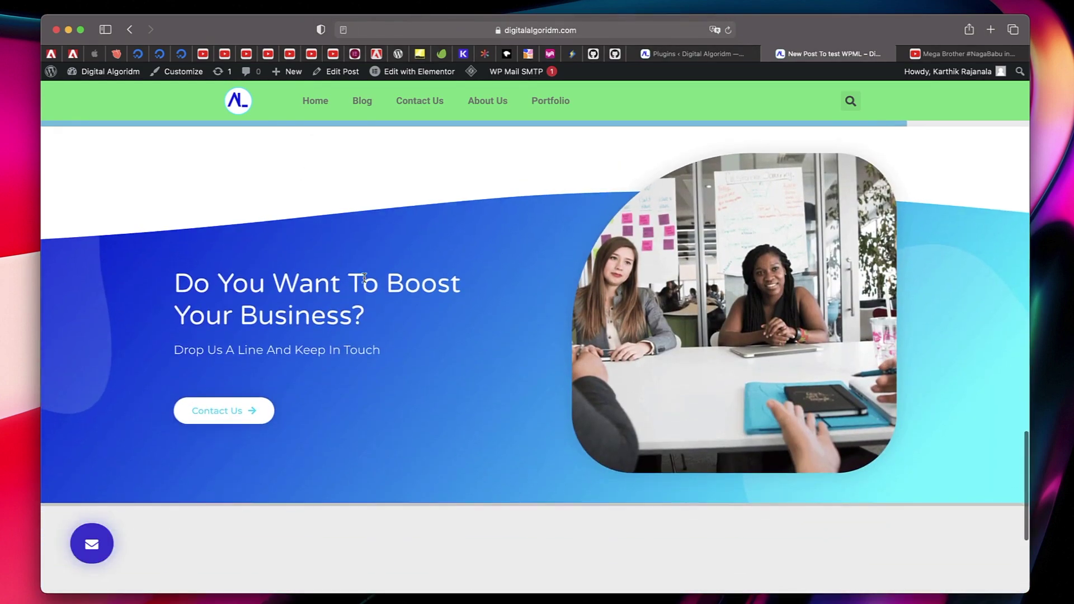
scroll(364, 278, down, 5)
scroll(364, 278, up, 10)
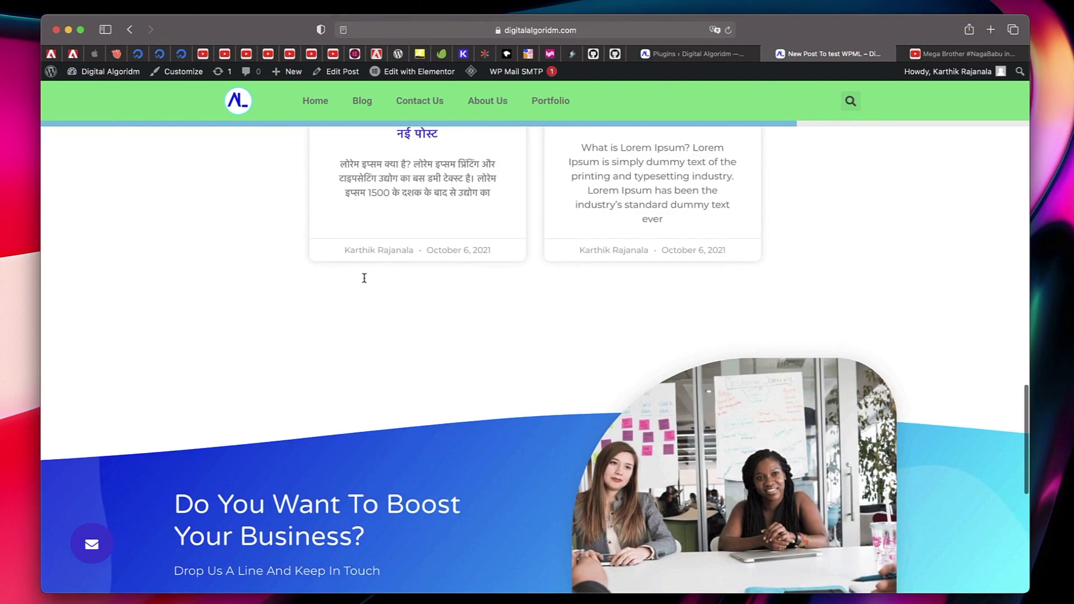
scroll(364, 278, up, 20)
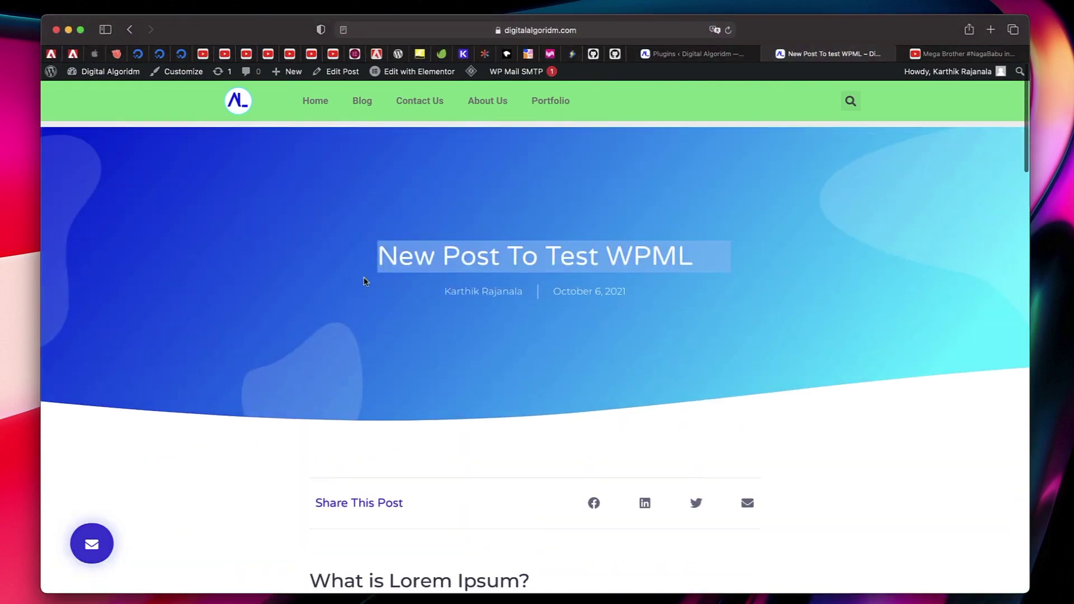
scroll(364, 281, down, 15)
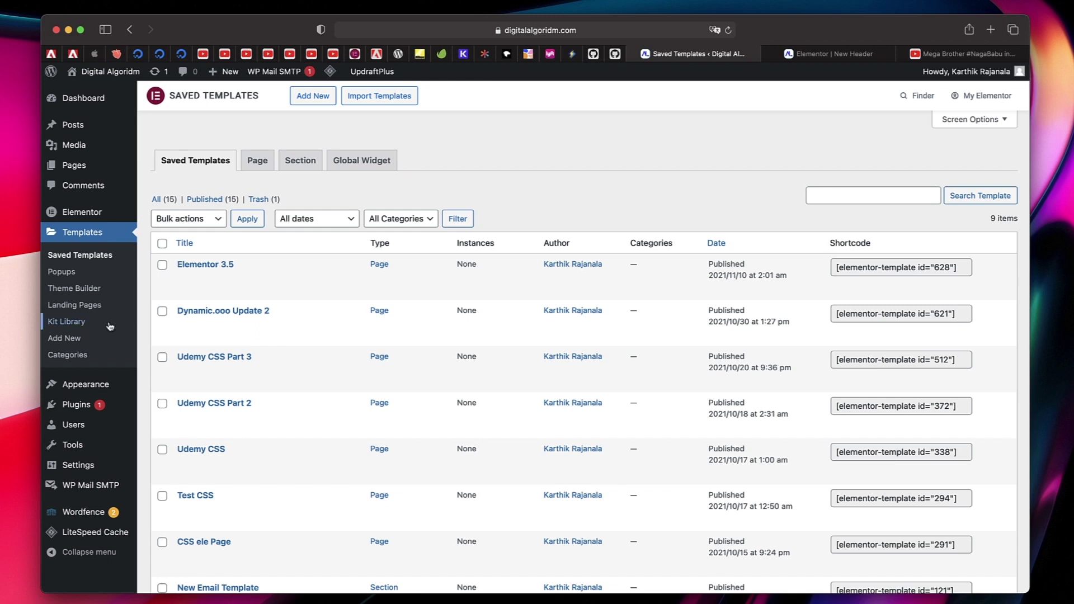
Step: Show the Theme Builder's Header templates and check where each header is applied
click(67, 290)
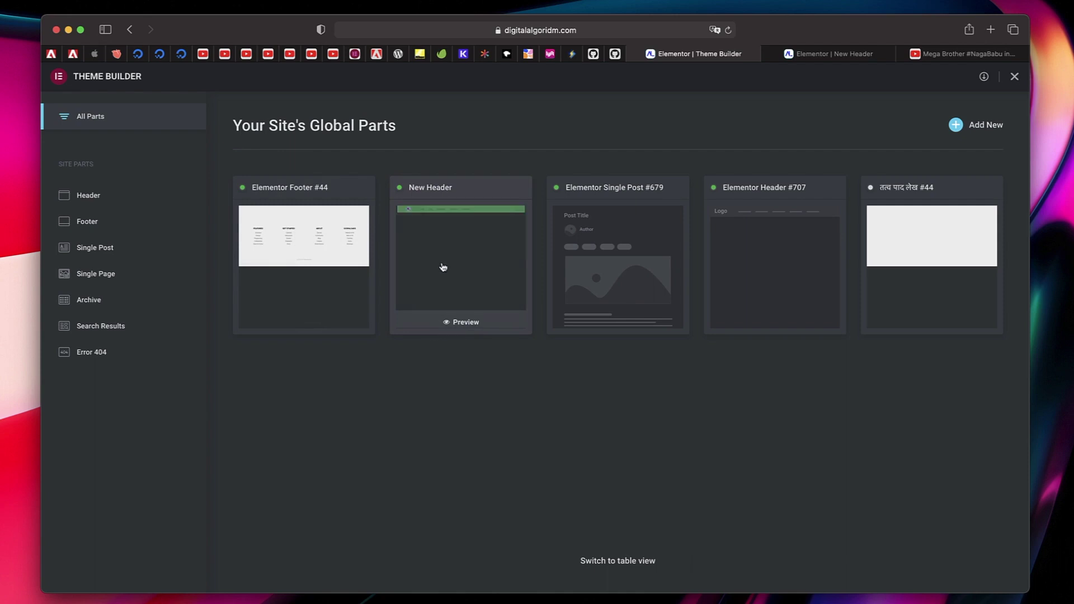
click(462, 237)
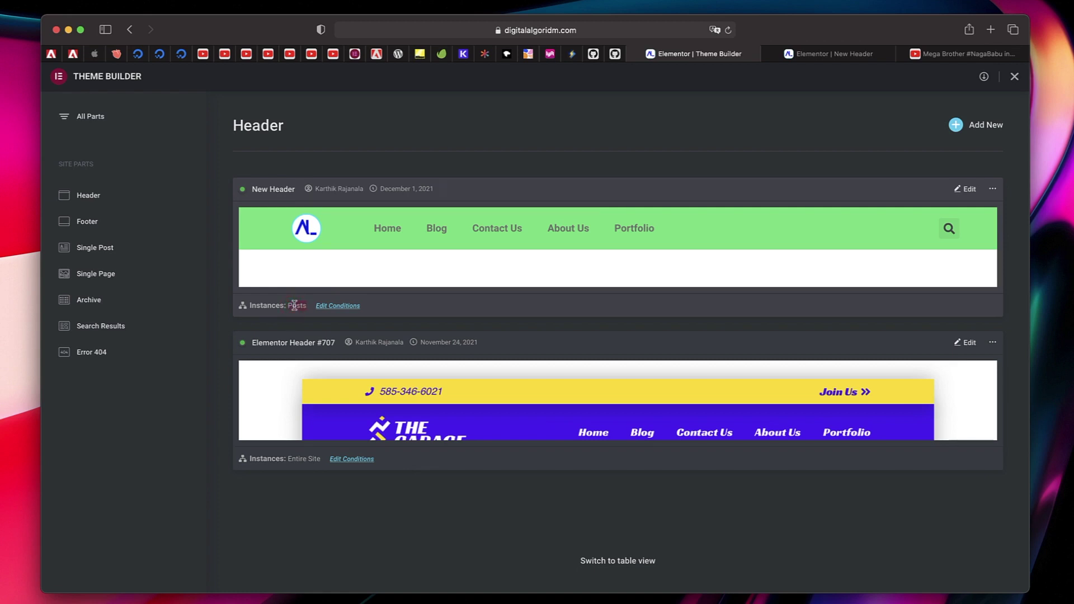
triple_click(293, 459)
Step: Start editing New Header and set the green header section's Sticky to None
click(959, 191)
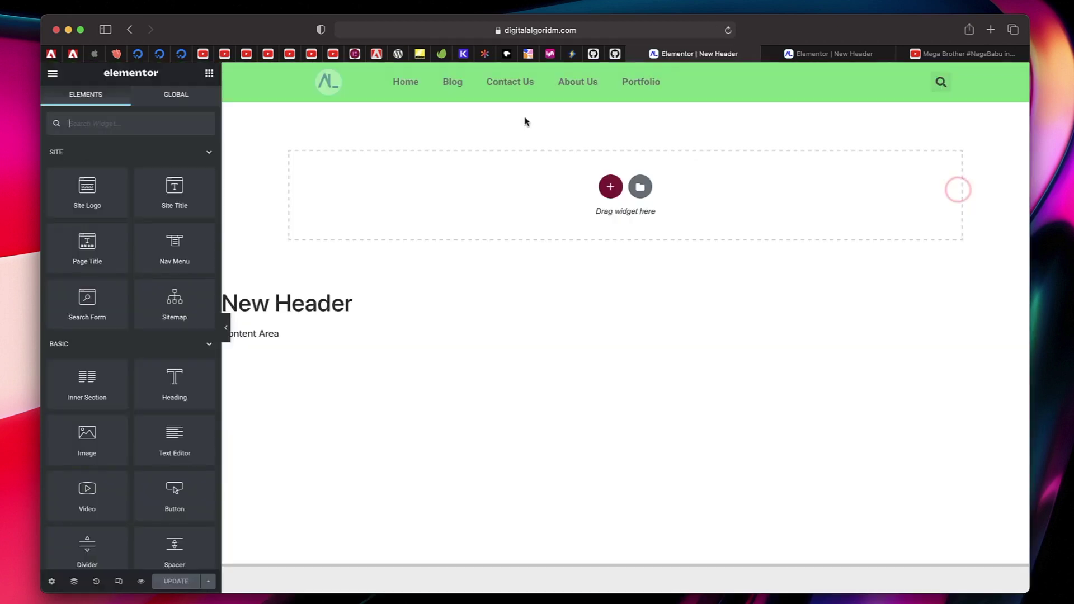
mouse_move(627, 71)
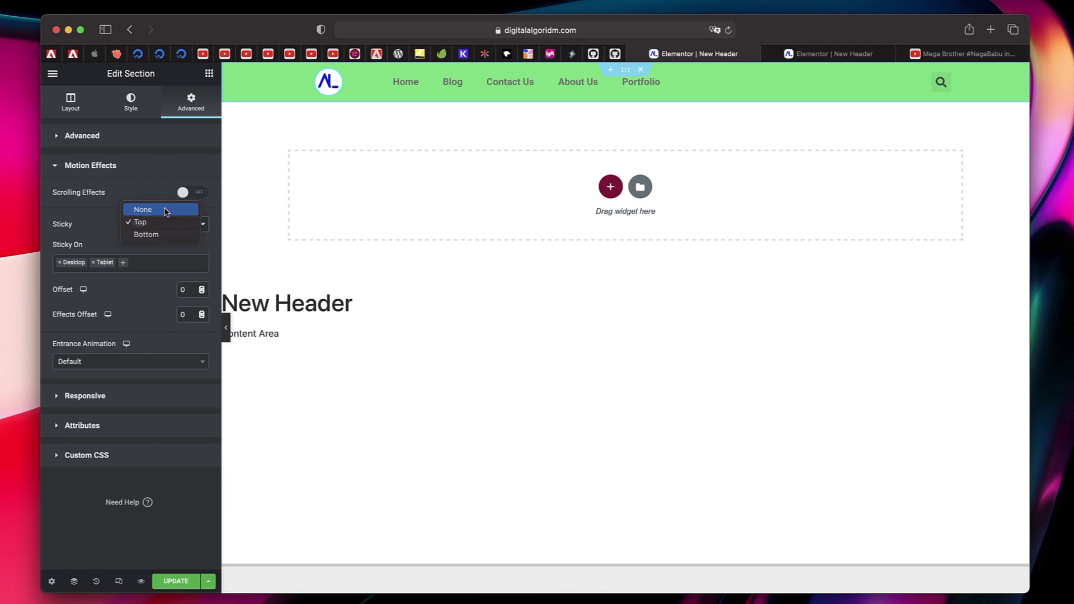
click(167, 210)
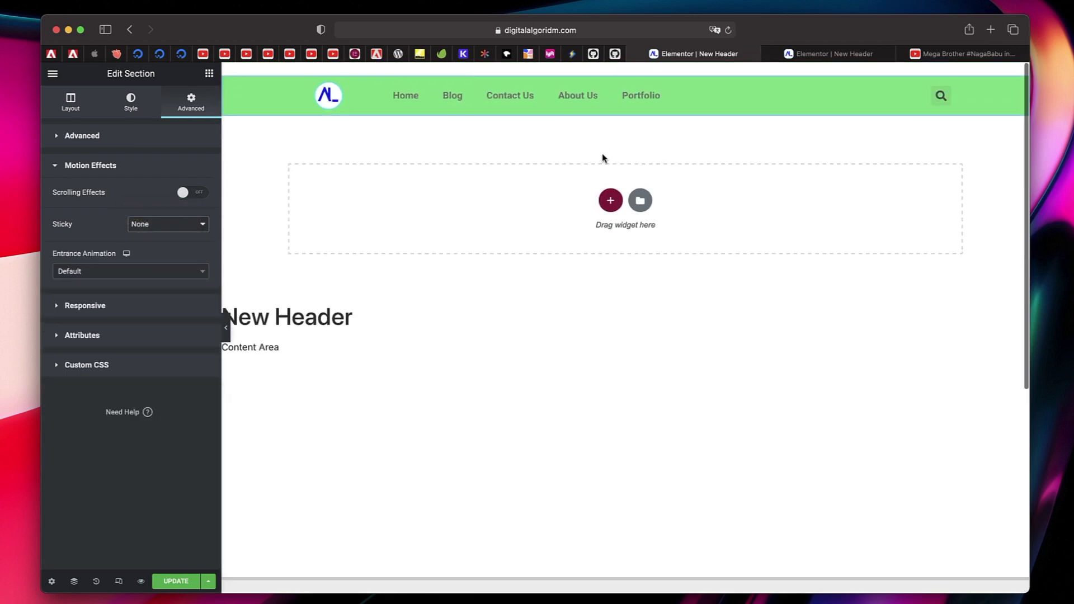
Step: Add an empty one-column section and drag it below the green header
click(610, 72)
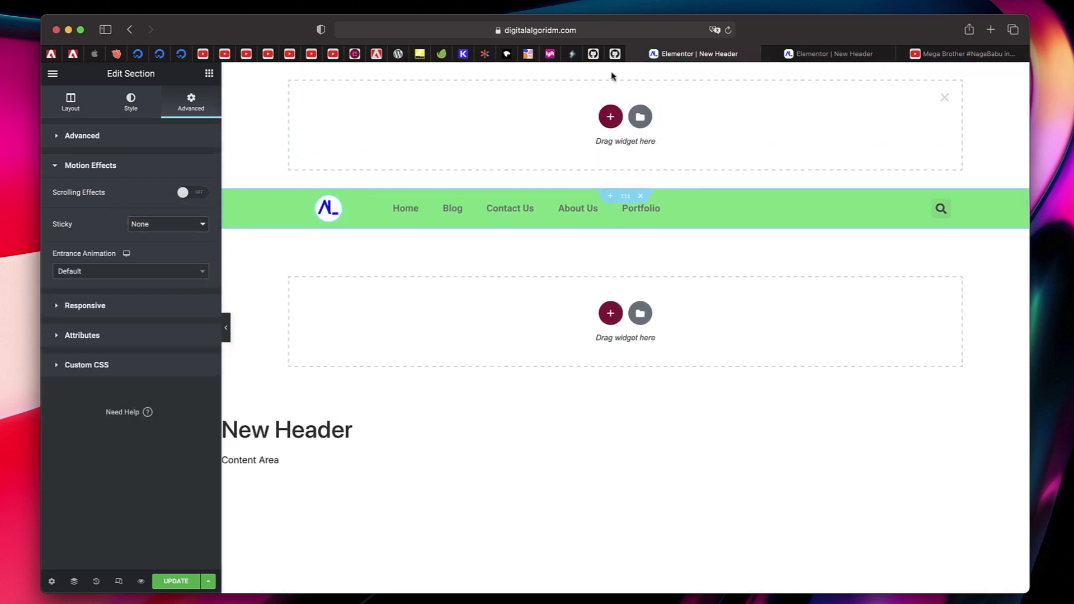
click(610, 118)
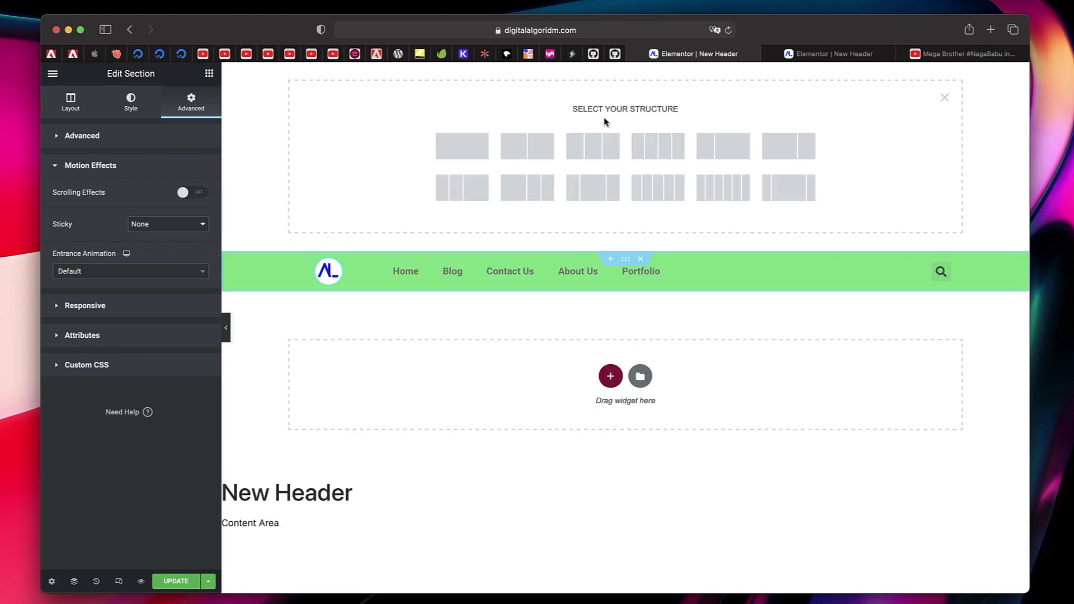
click(462, 144)
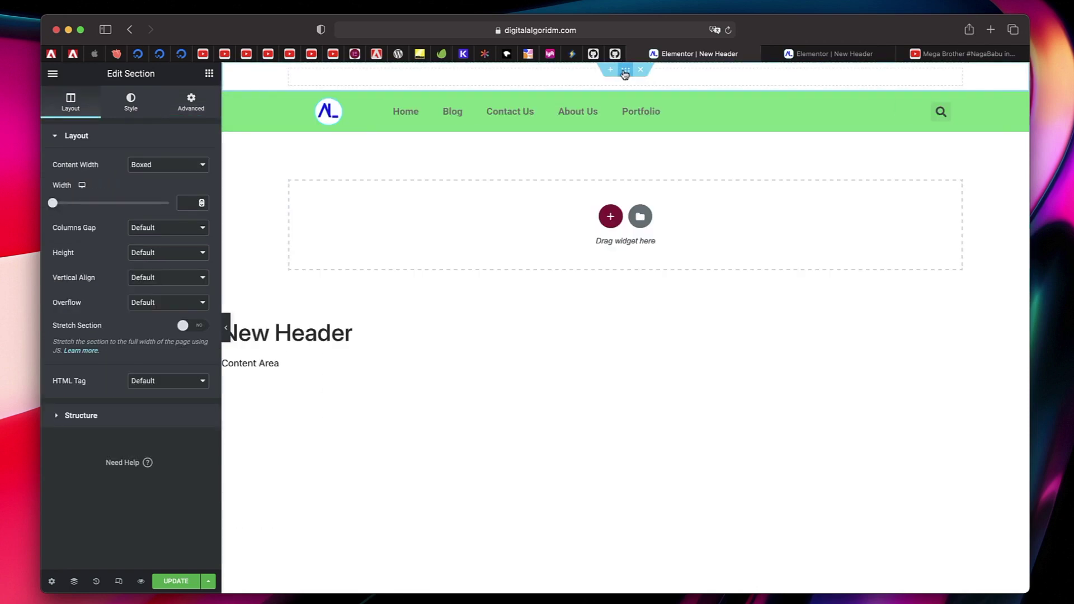
drag(625, 72, 619, 105)
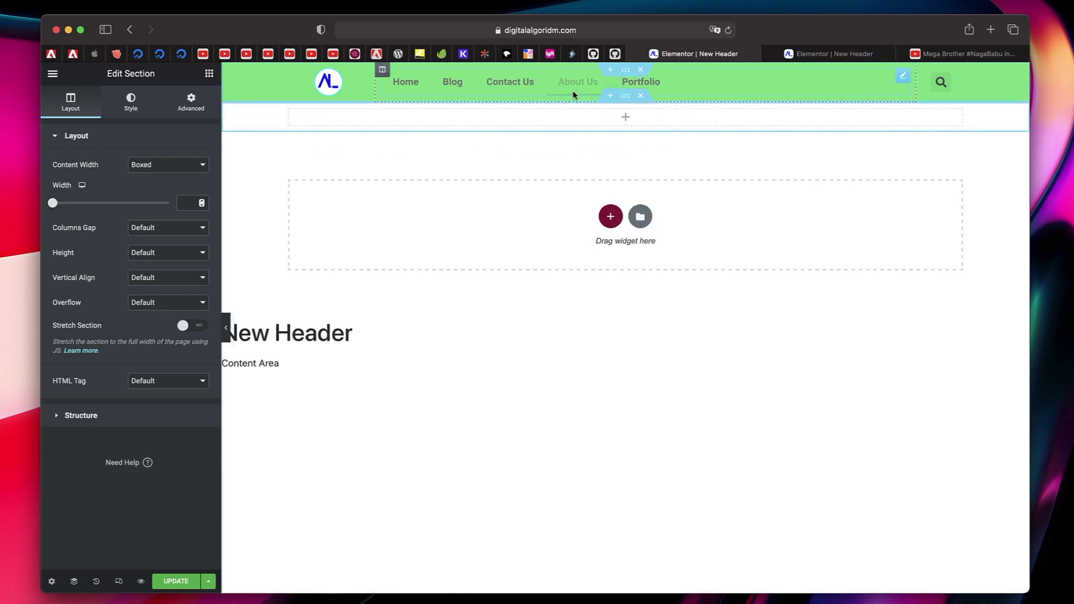
Step: Search 'pro' and drop a Progress Tracker widget into the section under the header
click(625, 119)
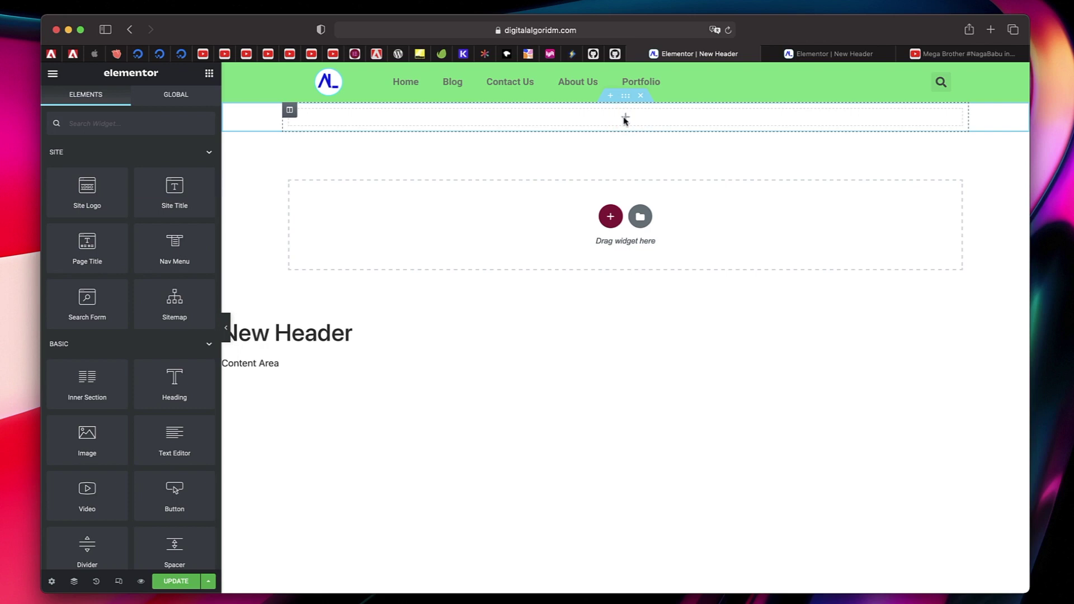
text(pro)
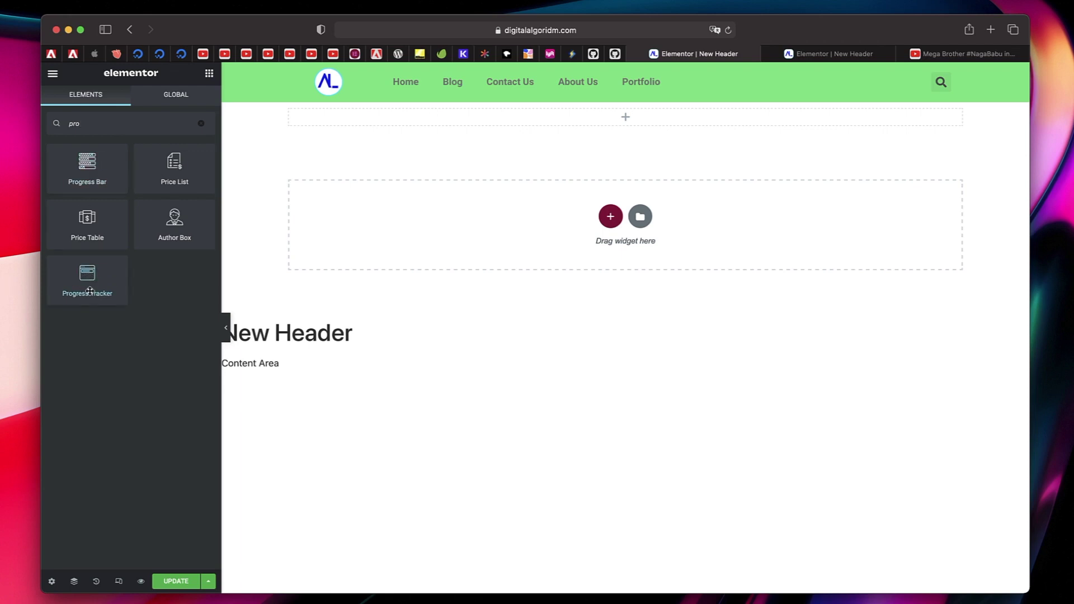
drag(87, 288, 513, 120)
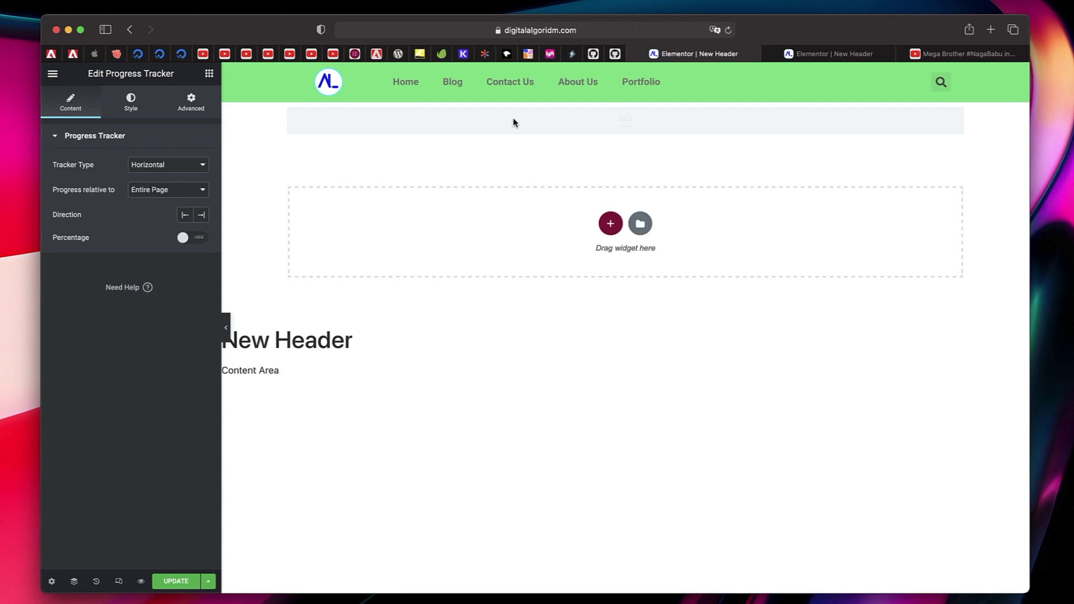
scroll(683, 173, down, 2)
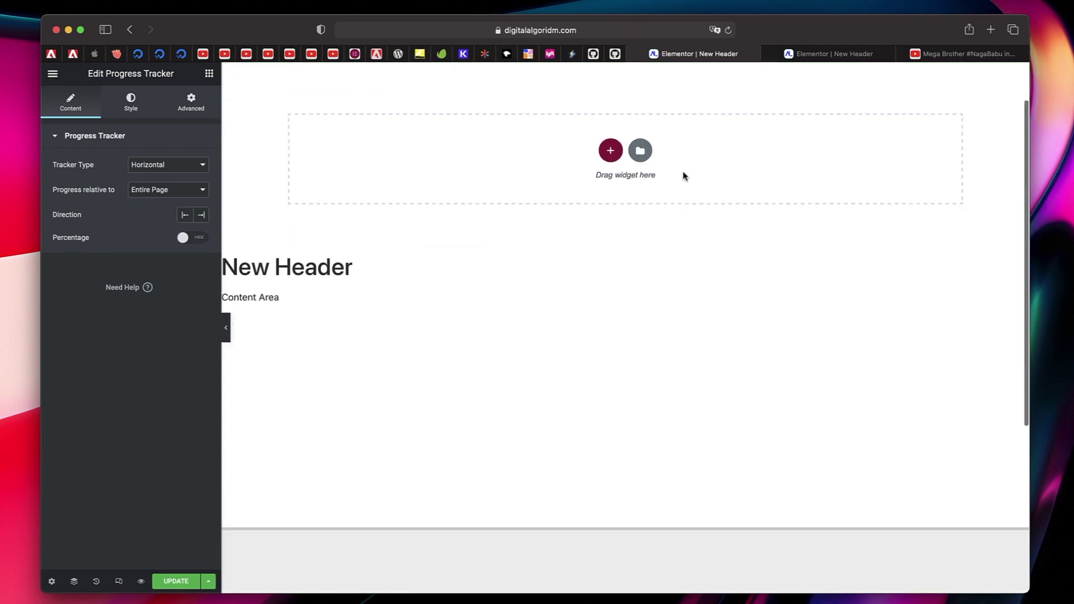
scroll(683, 173, up, 2)
scroll(683, 174, down, 2)
scroll(682, 174, up, 2)
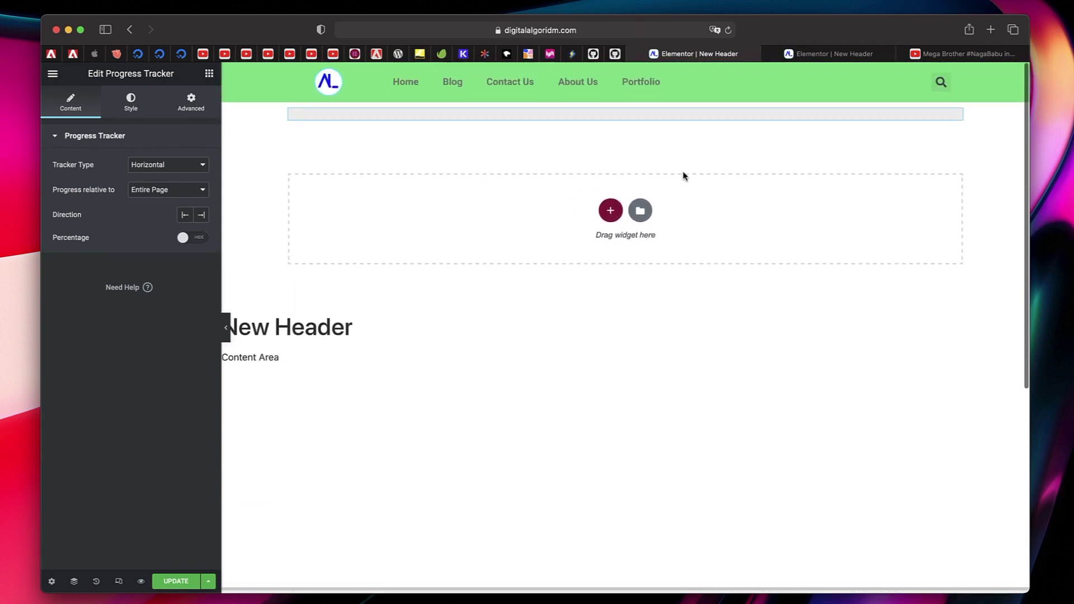
Step: Set the tracker type to Horizontal, with progress relative to Entire Page
click(164, 165)
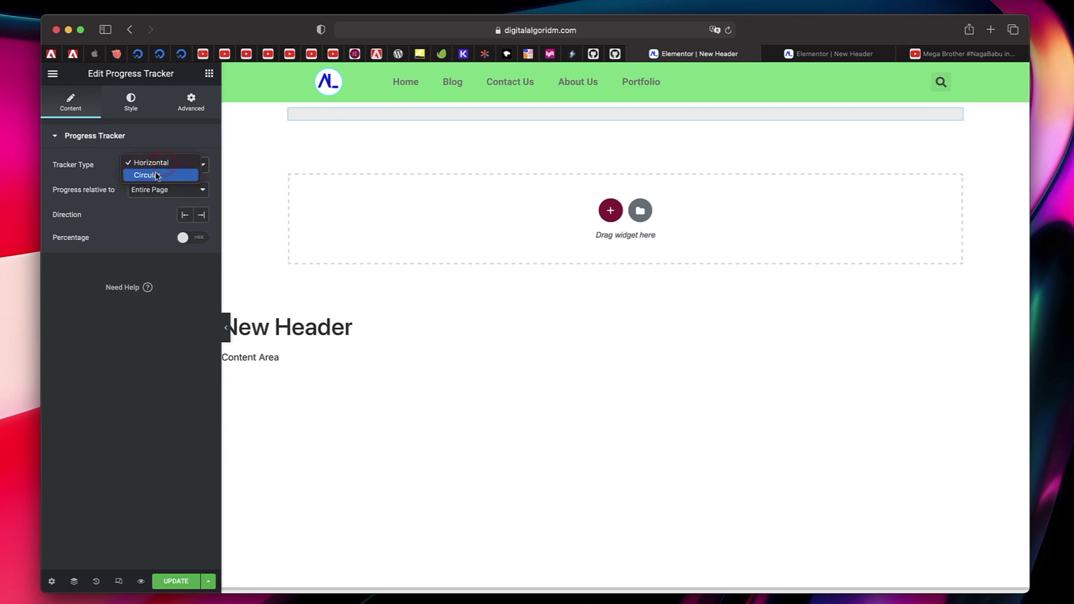
click(157, 174)
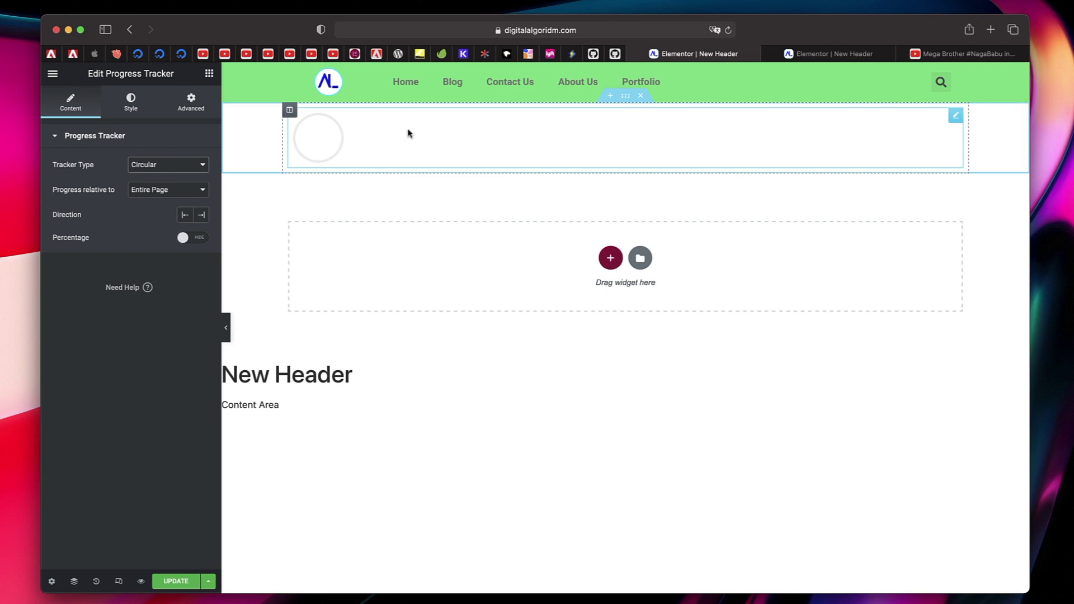
click(196, 167)
click(165, 152)
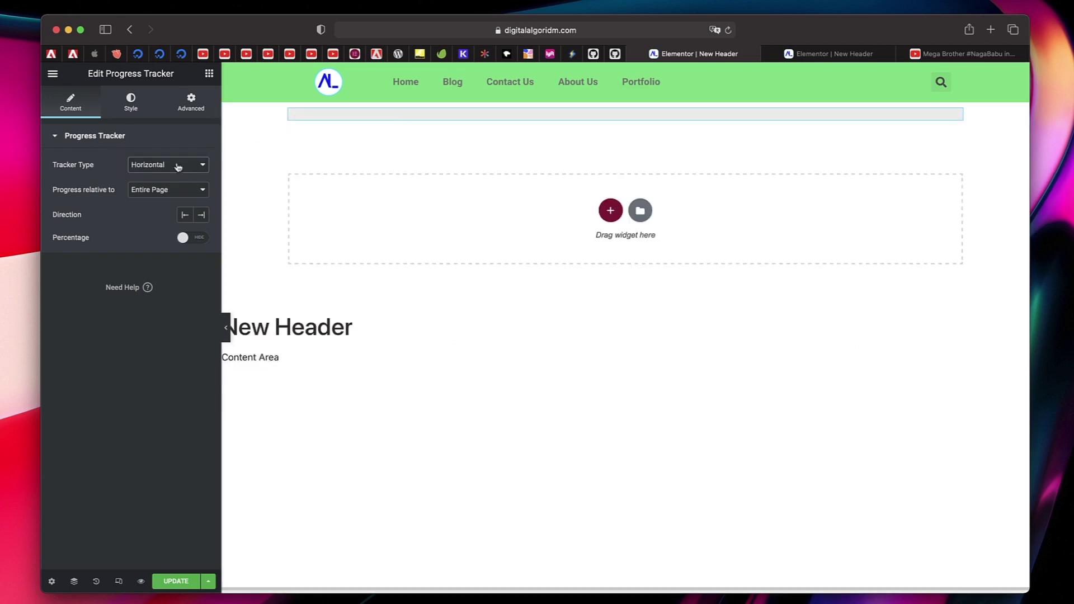
click(158, 193)
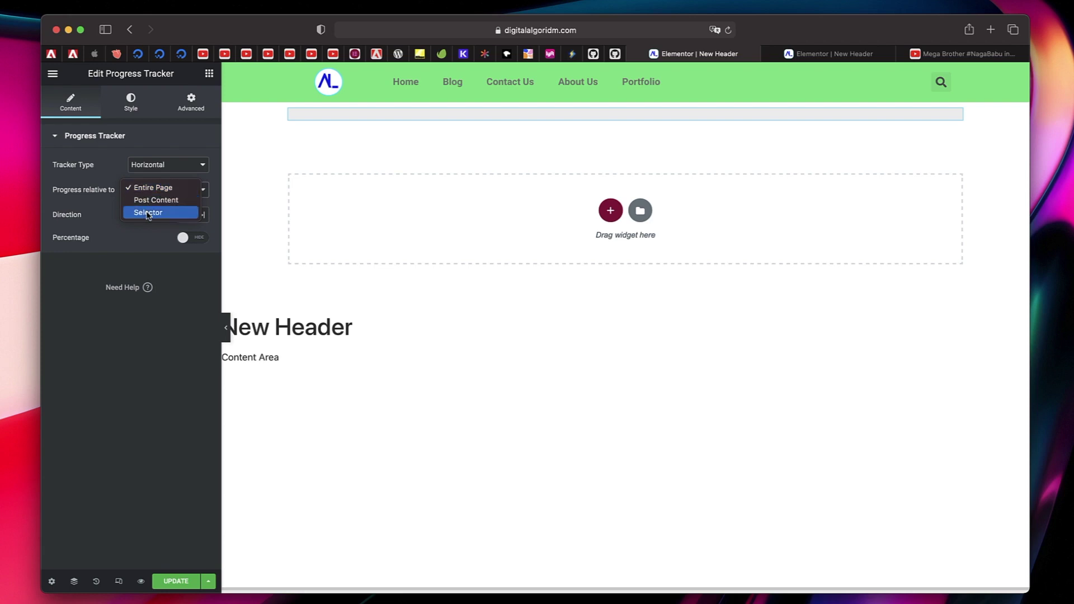
click(148, 214)
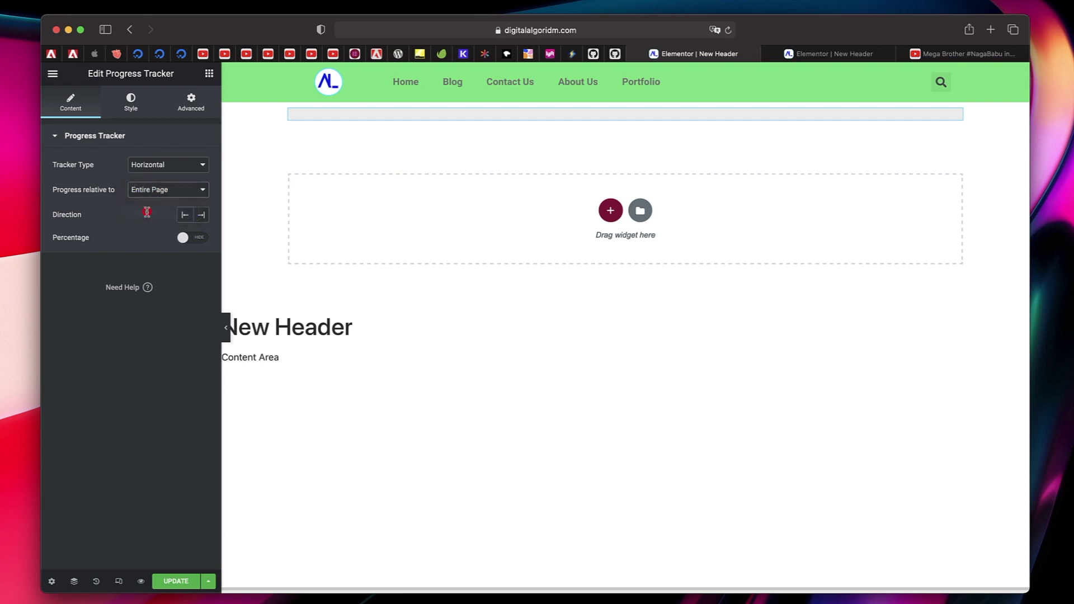
click(184, 193)
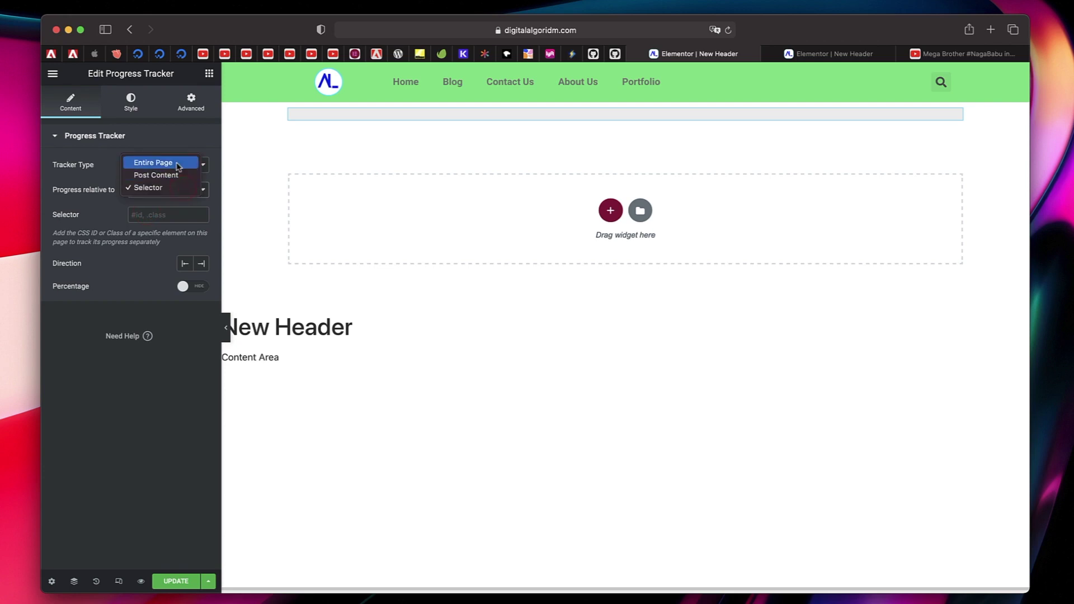
click(177, 165)
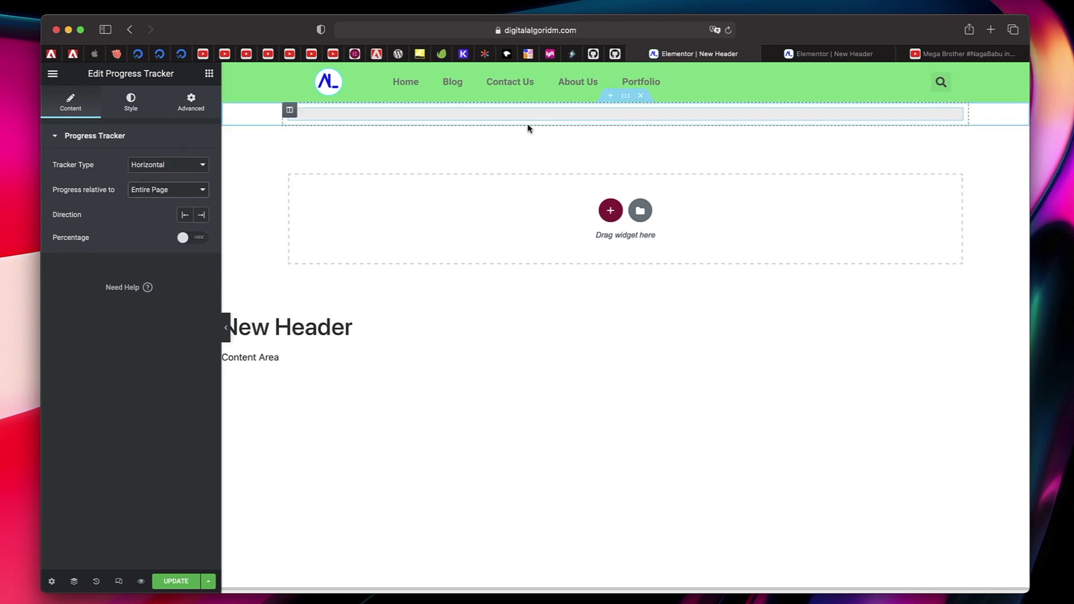
Step: Give the progress bar's section Full Width content and enable Stretch Section
click(626, 100)
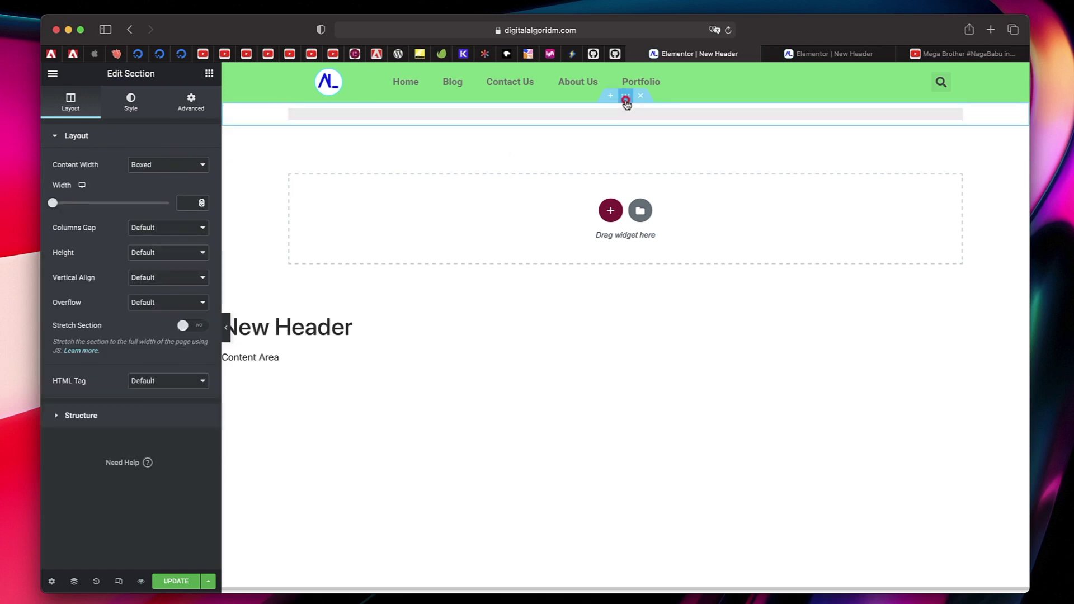
click(141, 166)
click(145, 175)
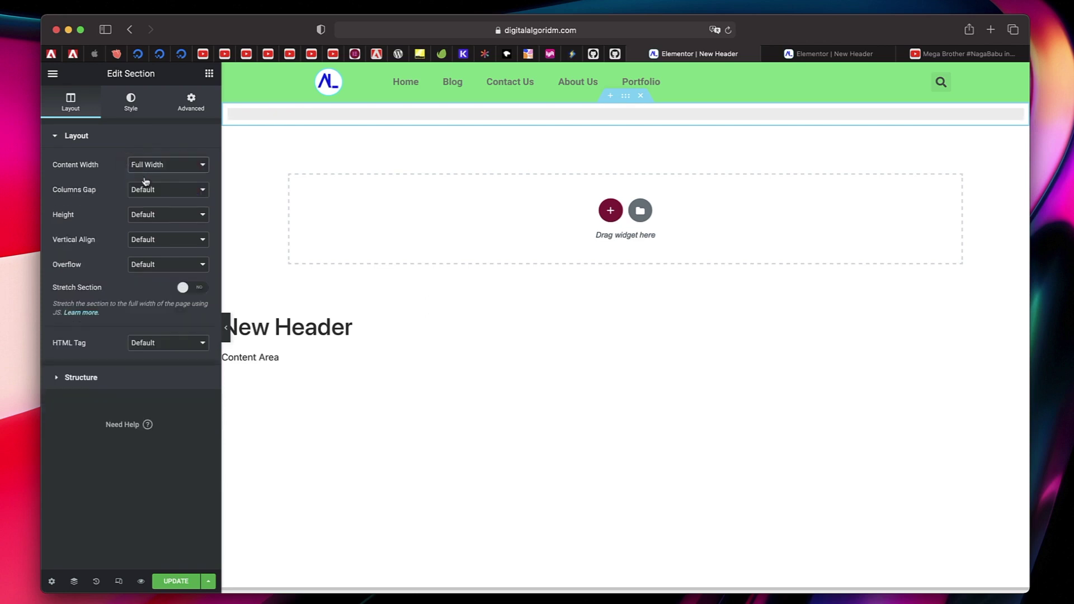
click(195, 288)
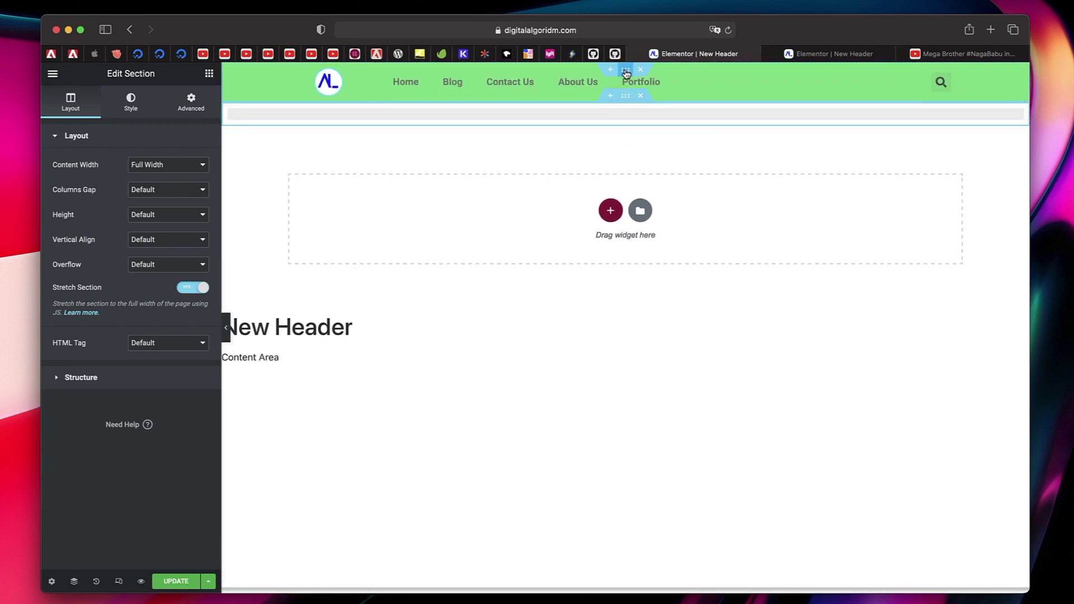
Step: Make the section sticky to the Top on desktop, tablet and mobile
click(626, 72)
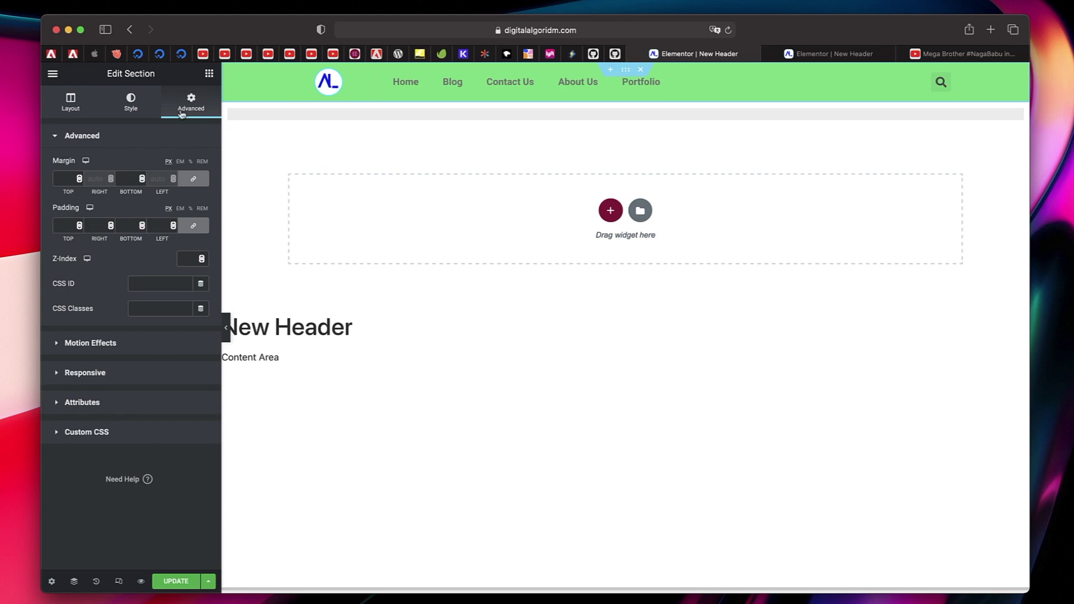
click(112, 341)
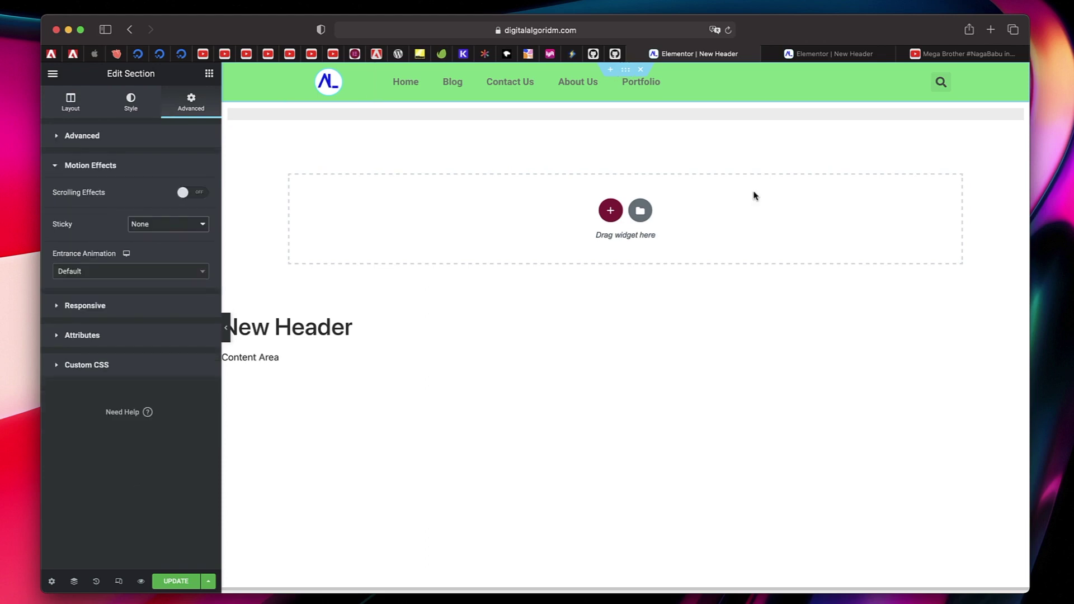
click(191, 106)
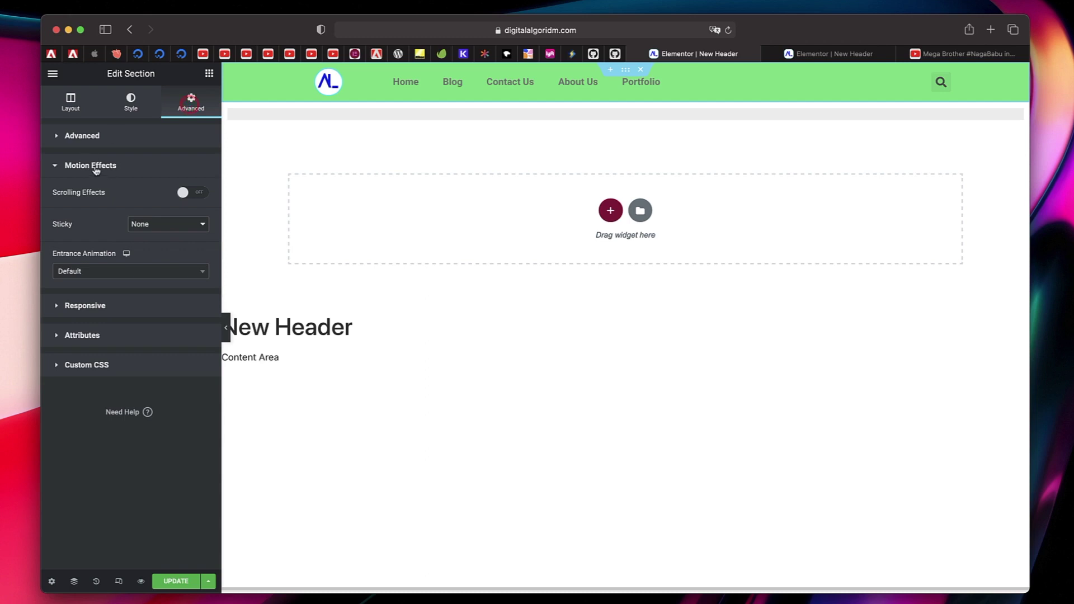
click(161, 227)
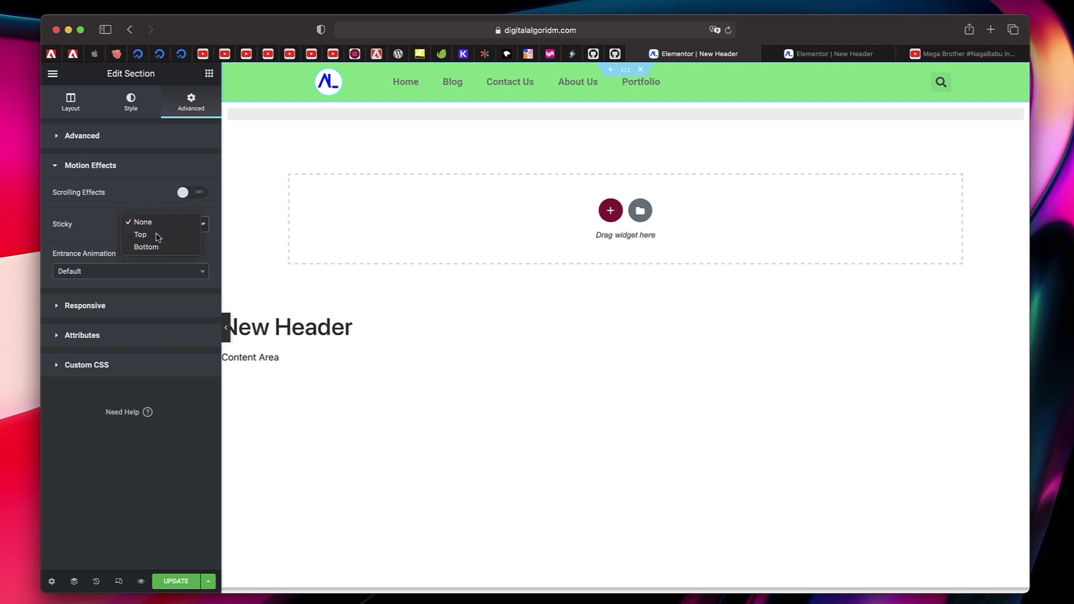
click(189, 160)
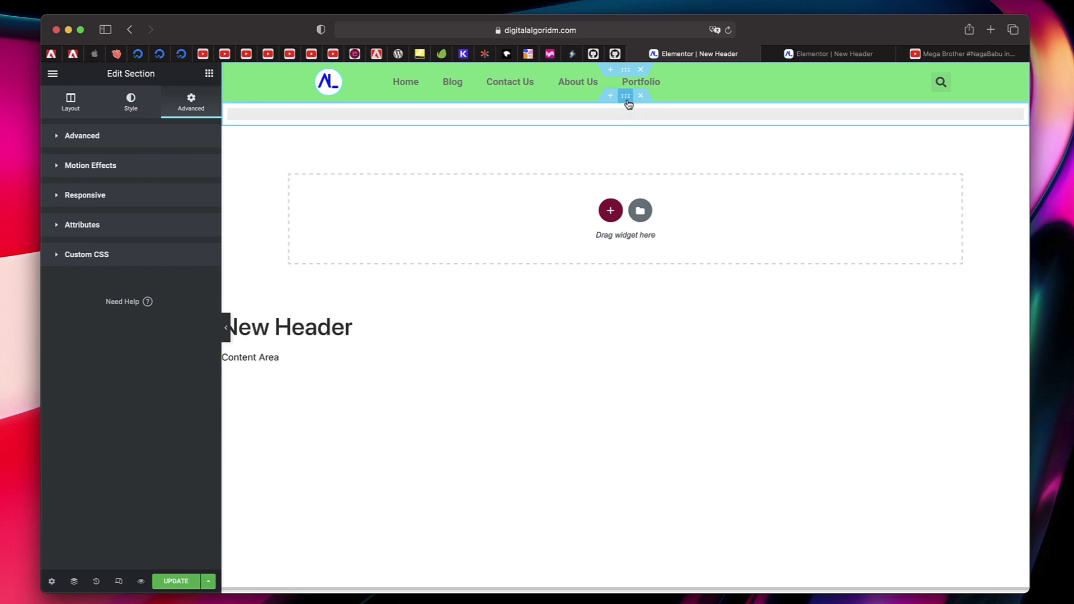
click(627, 102)
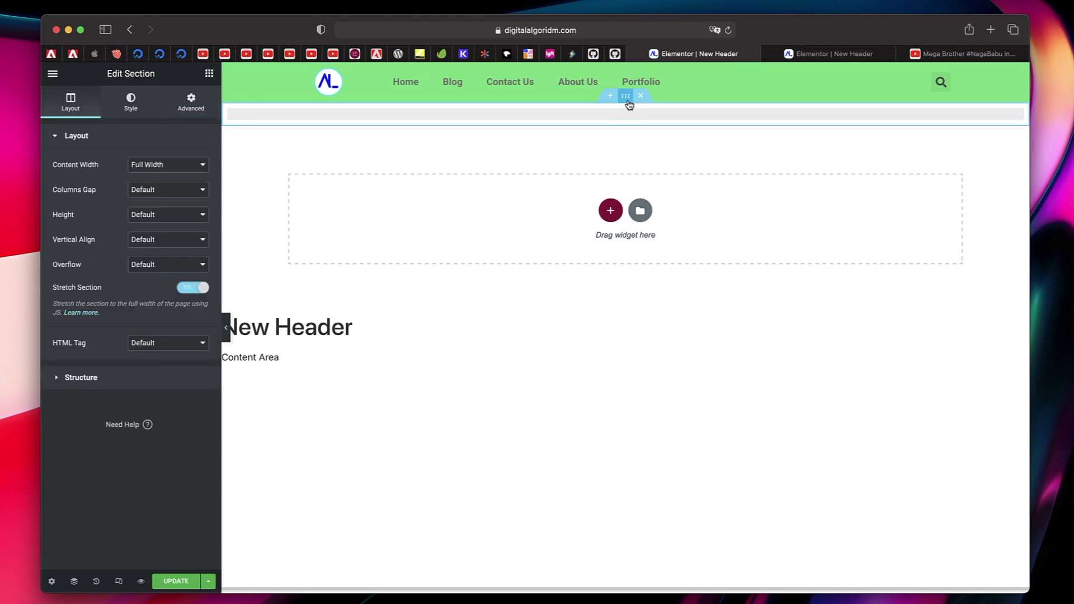
click(191, 106)
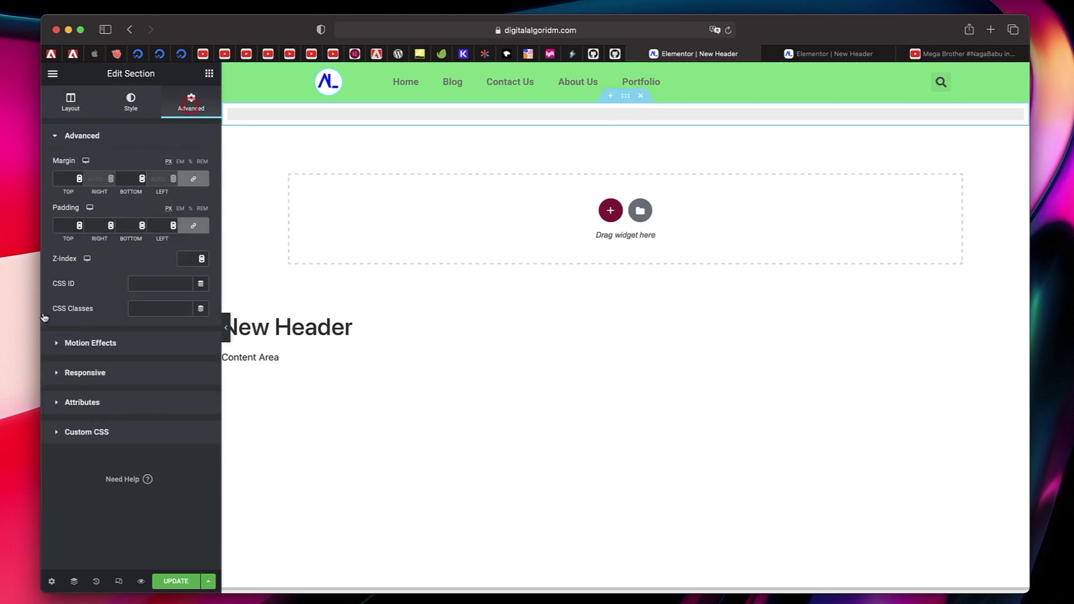
click(77, 343)
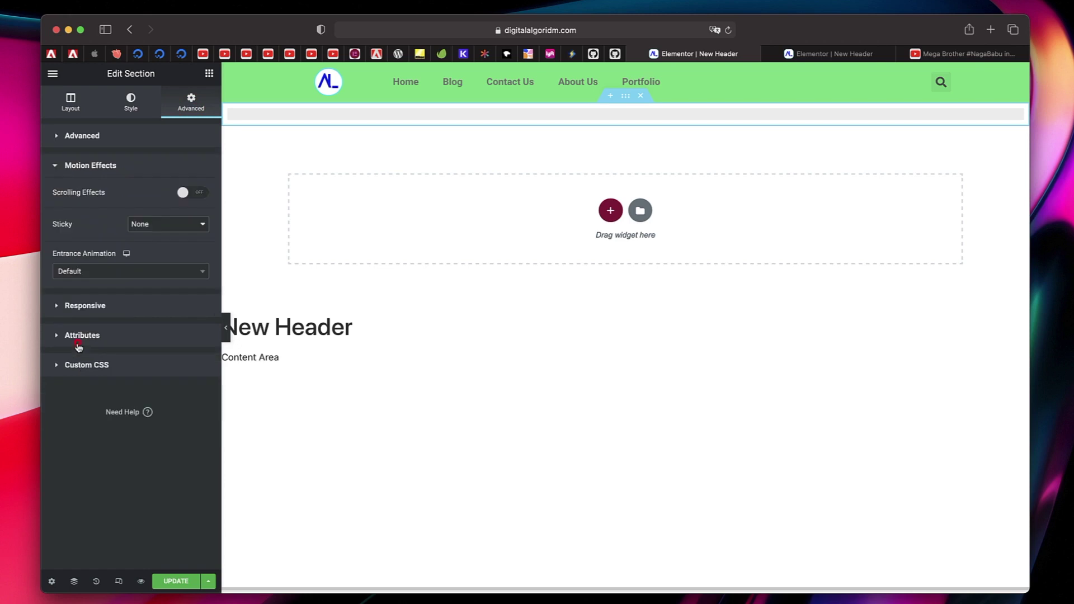
click(176, 226)
click(163, 235)
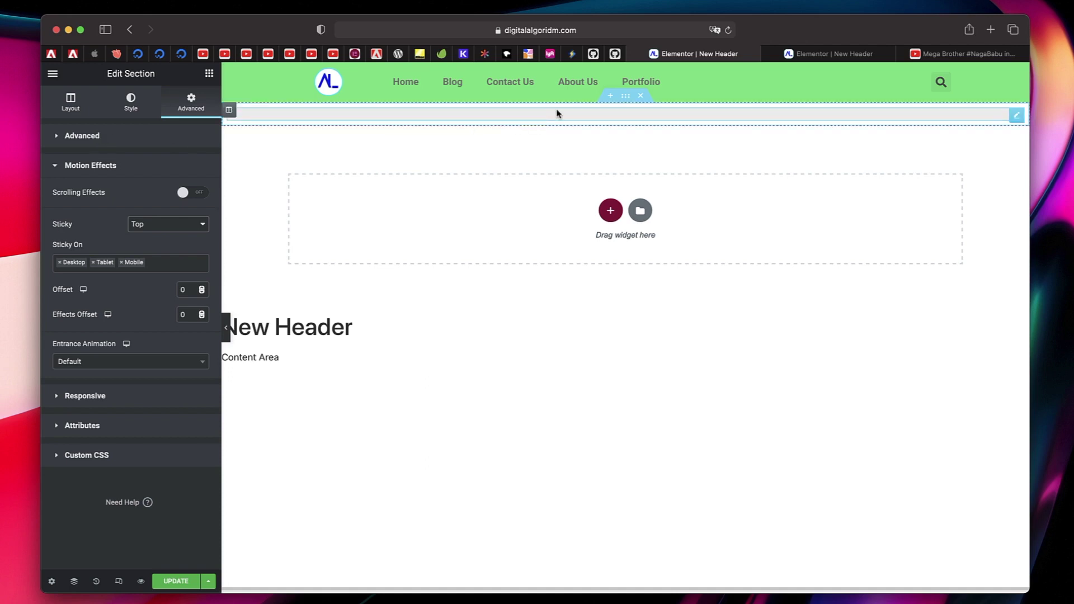
Step: Expand the section's margin and padding settings, then open the column's Vertical Align options
click(99, 134)
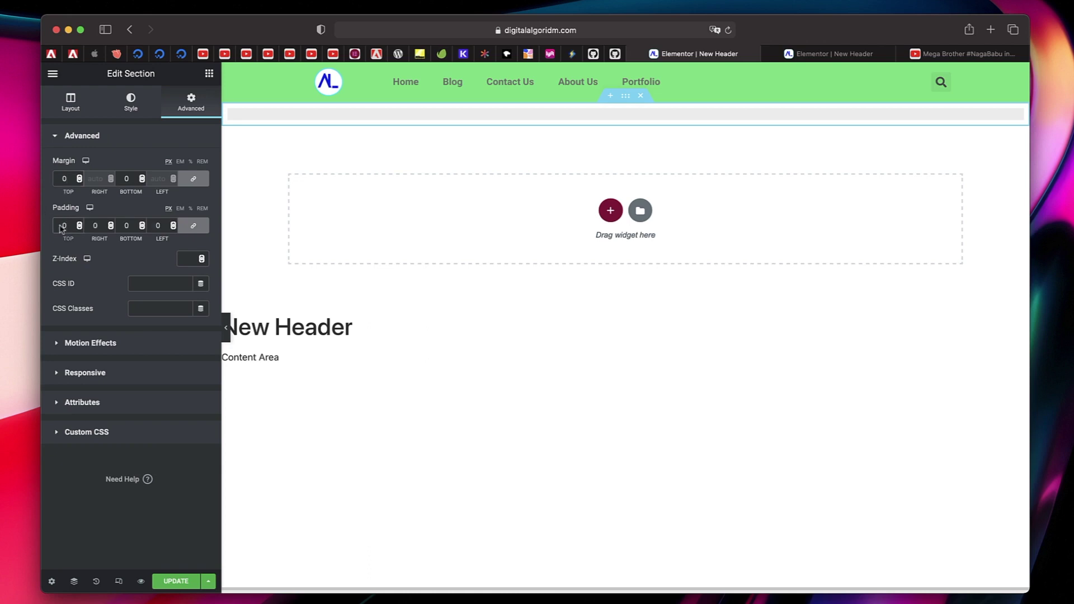
click(230, 110)
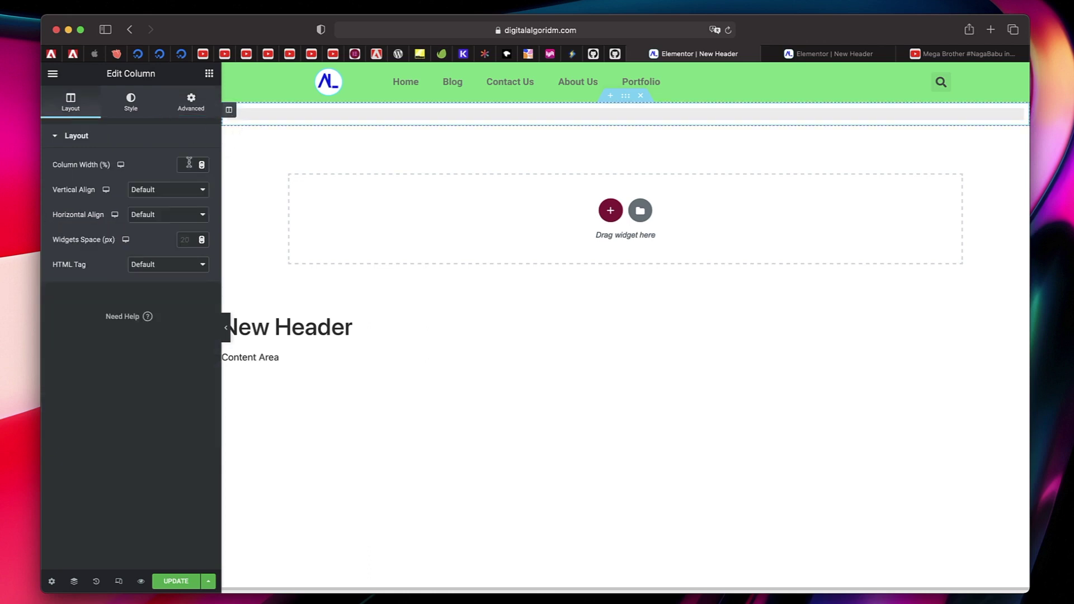
click(183, 196)
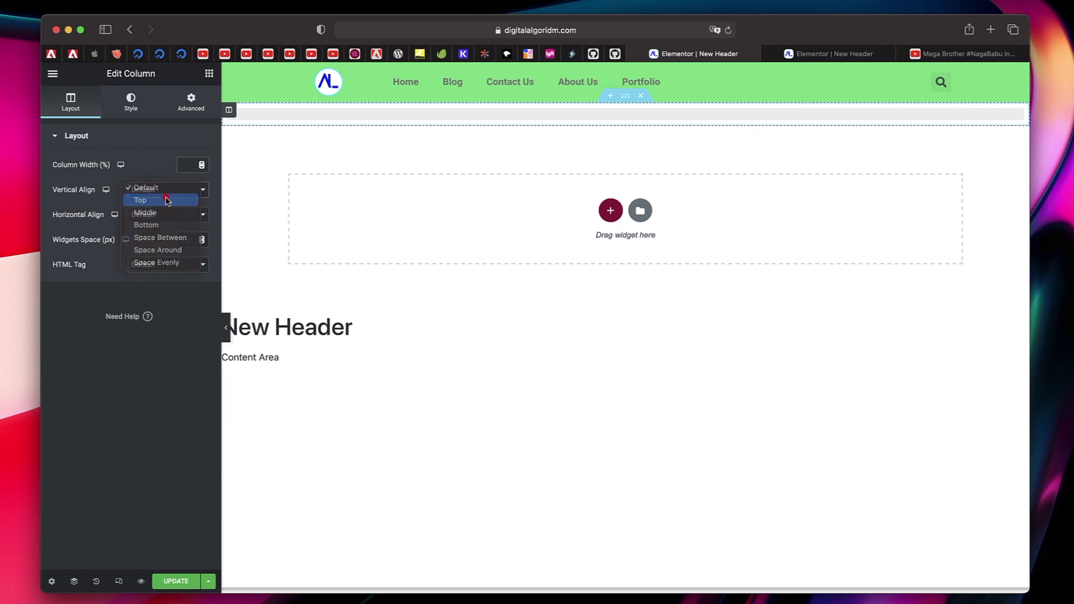
Step: Align the column's content to the top and open the section's sticky offset setting
click(167, 199)
click(625, 102)
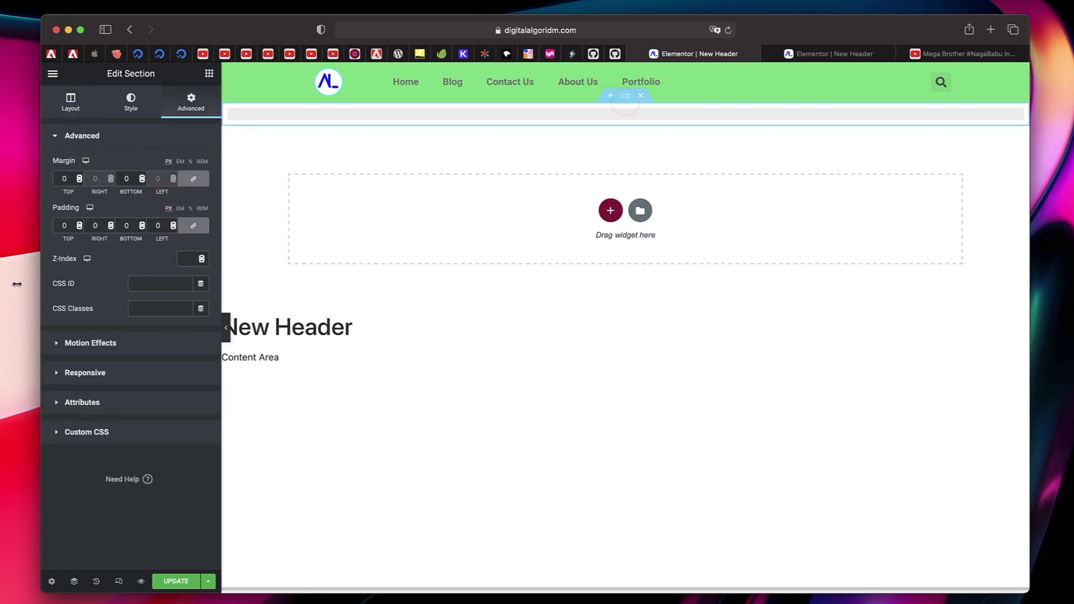
click(118, 356)
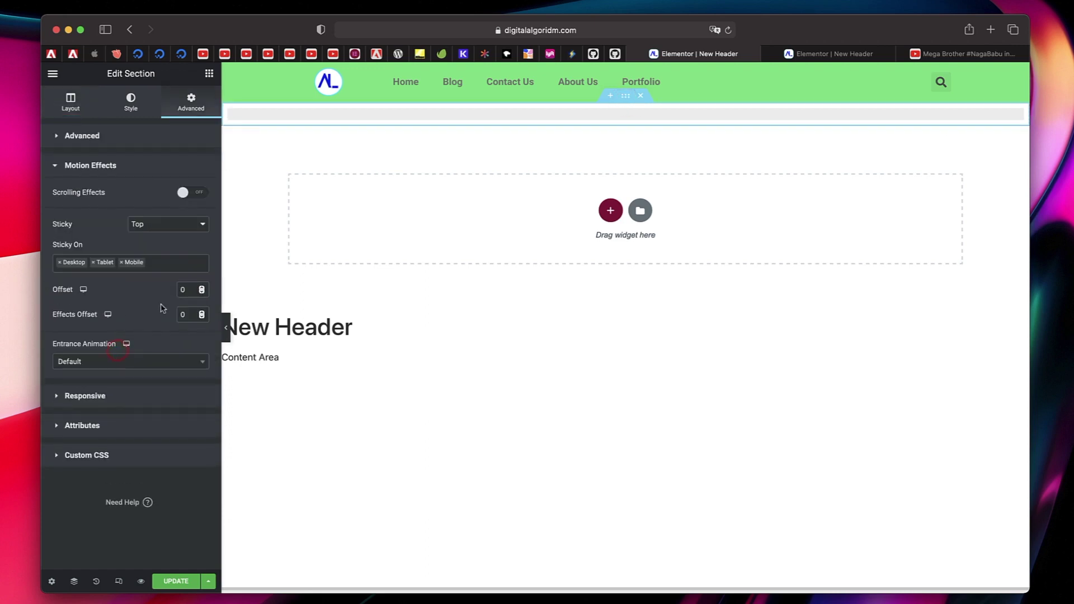
scroll(343, 295, down, 2)
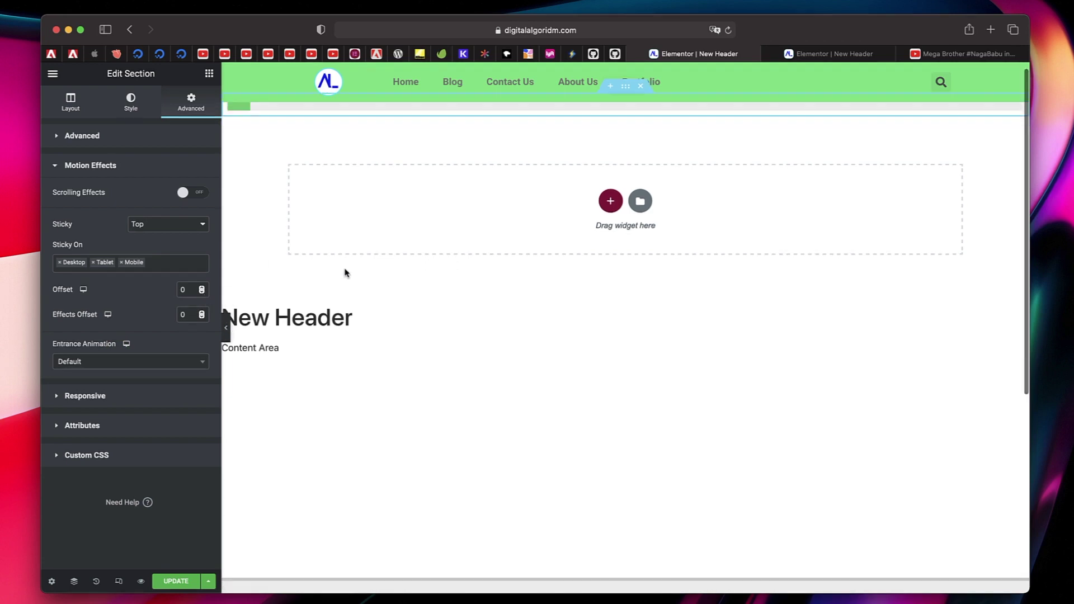
scroll(343, 295, up, 2)
Step: Set the section's sticky offset to 58 and save the template with Update
text(5)
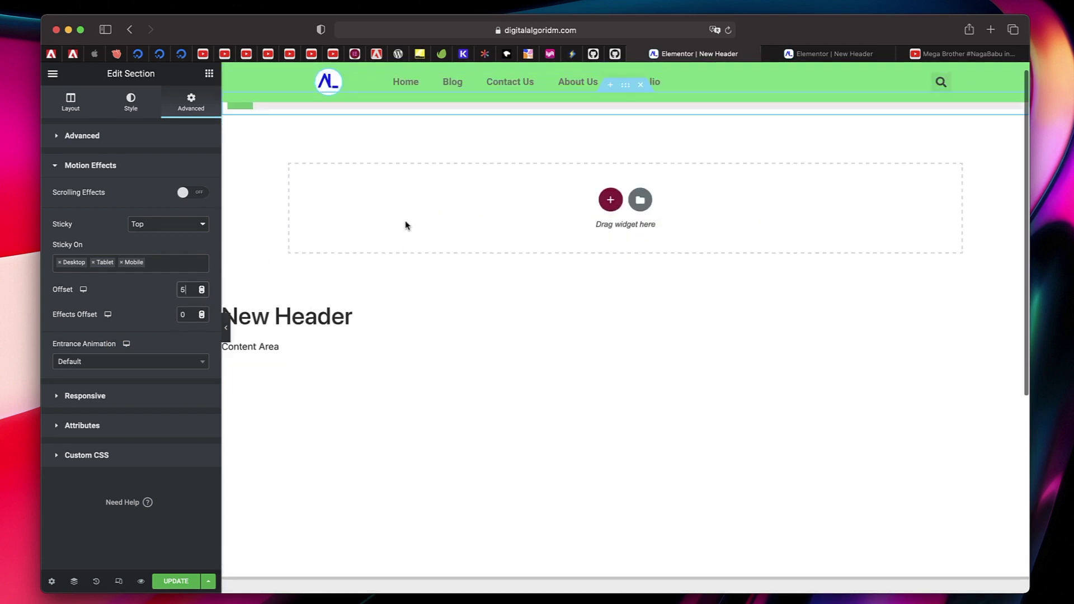
text(0)
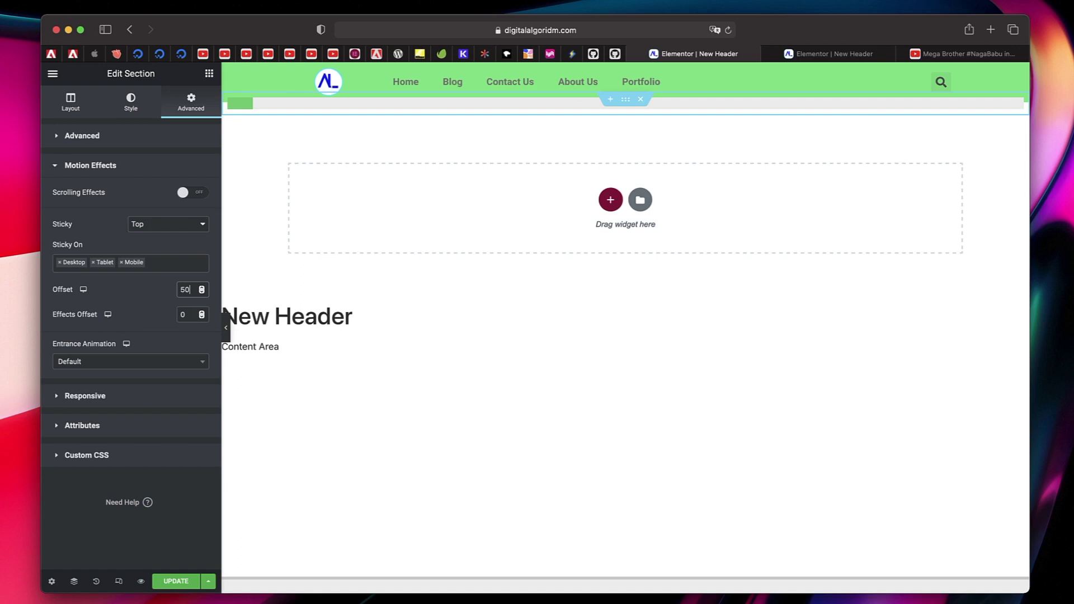
click(202, 286)
click(202, 287)
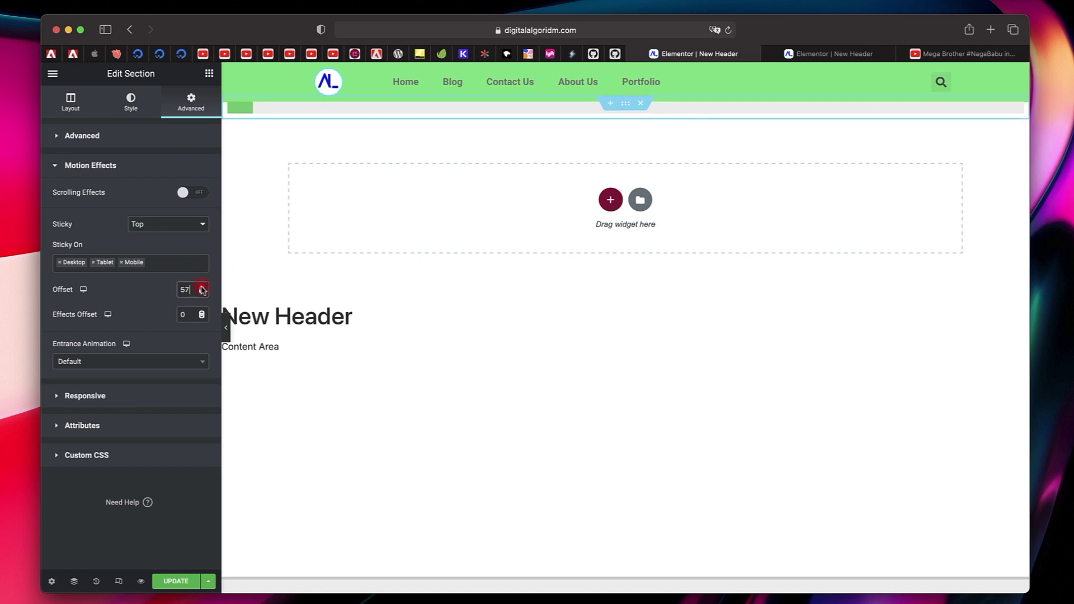
click(203, 287)
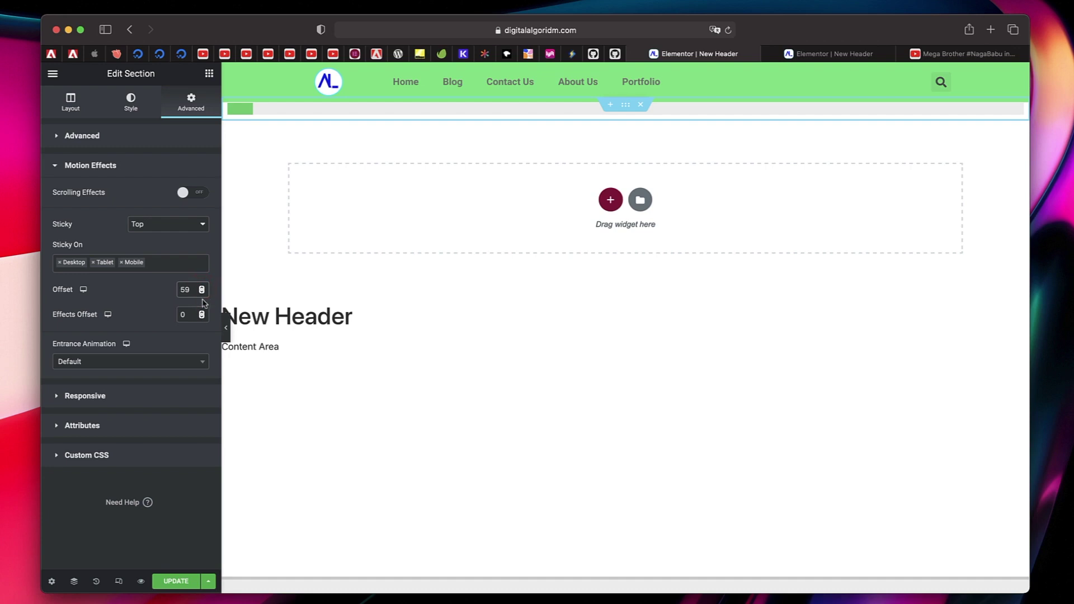
click(202, 292)
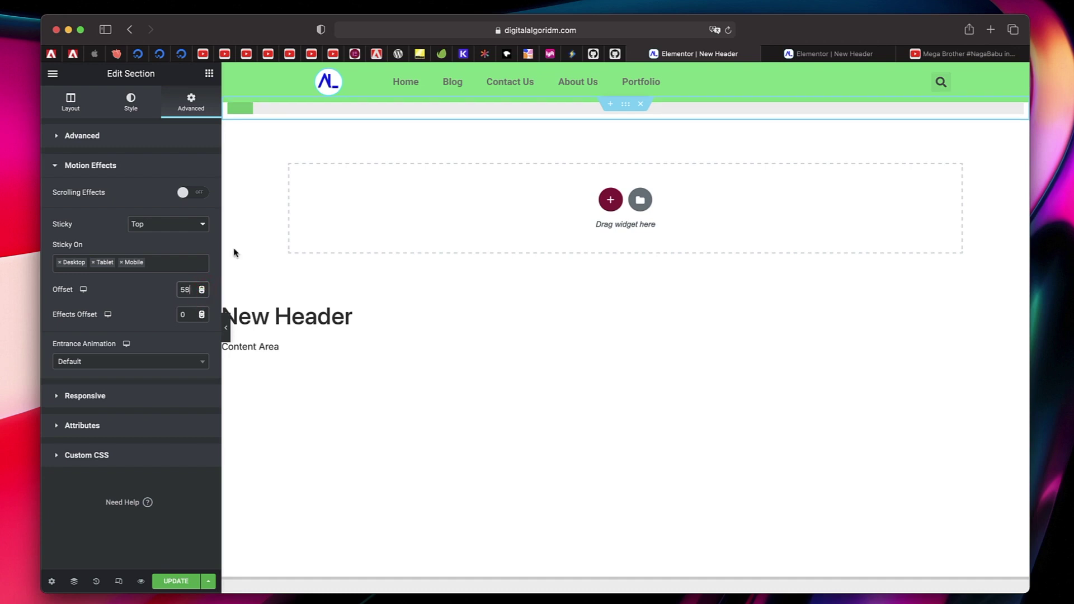
scroll(573, 257, down, 6)
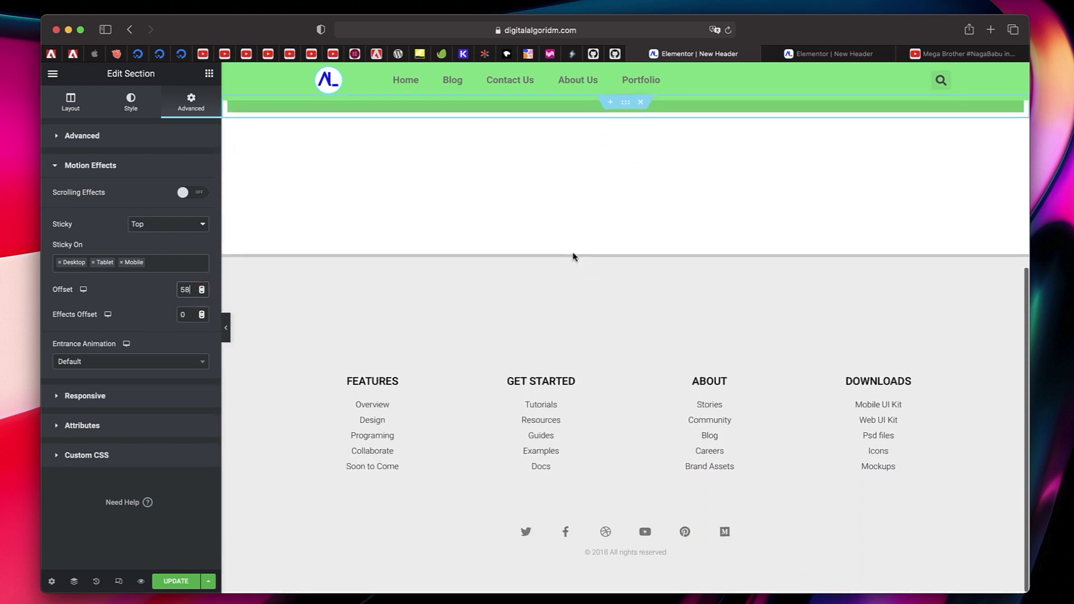
scroll(572, 257, up, 8)
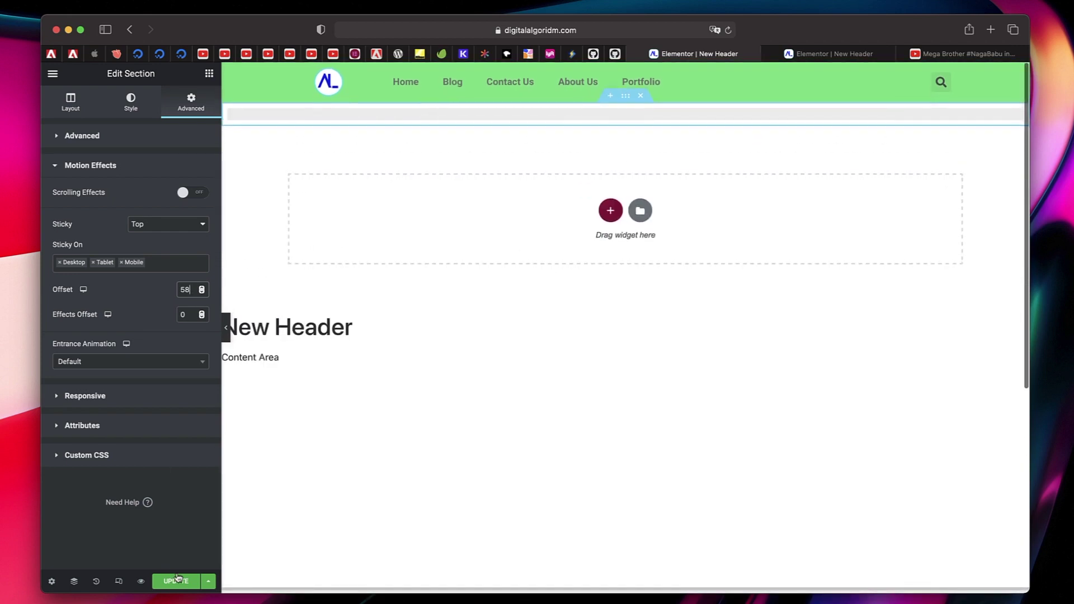
click(177, 580)
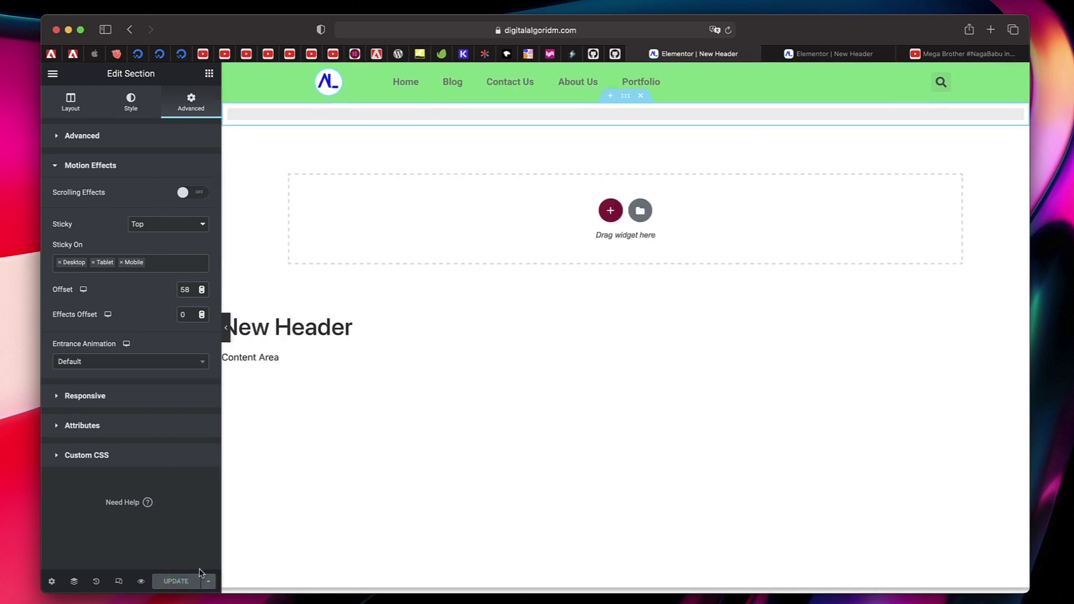
Step: Replace the old display condition with Include Singular > Posts and Save & Close
click(207, 581)
click(102, 528)
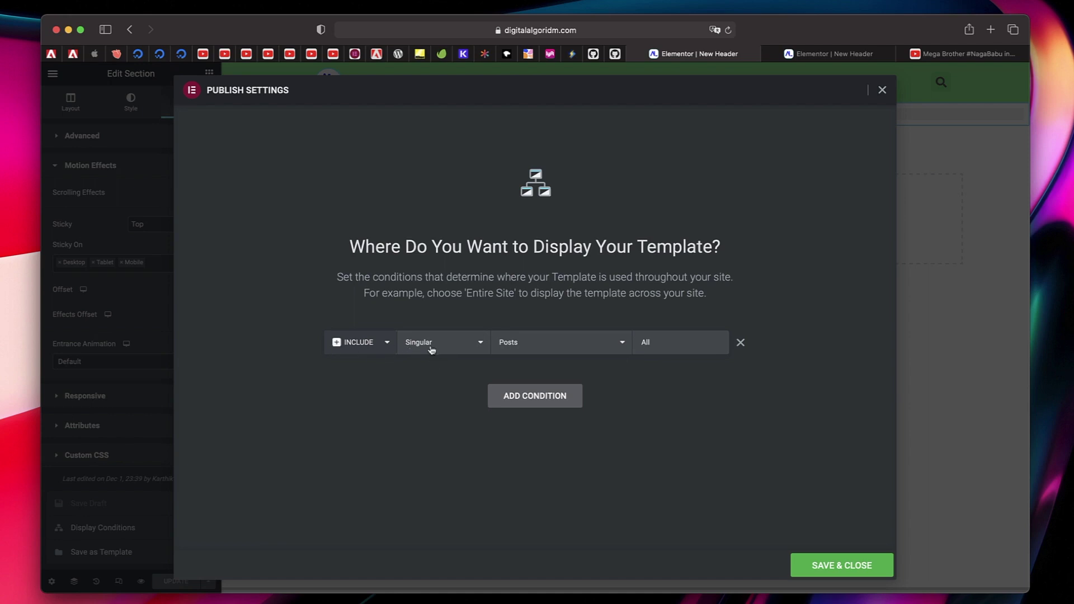
click(741, 343)
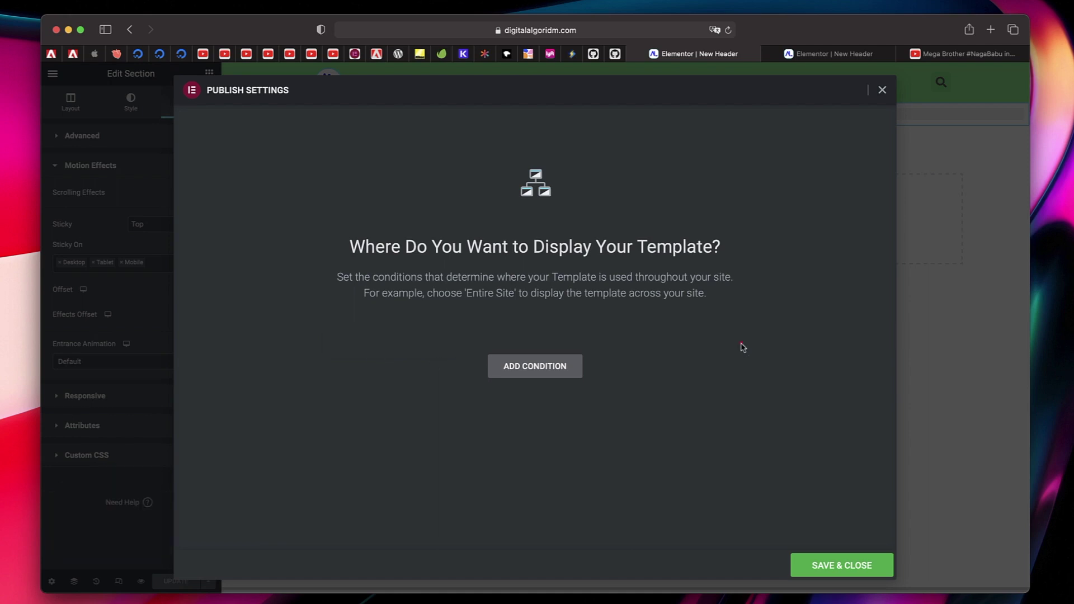
click(535, 367)
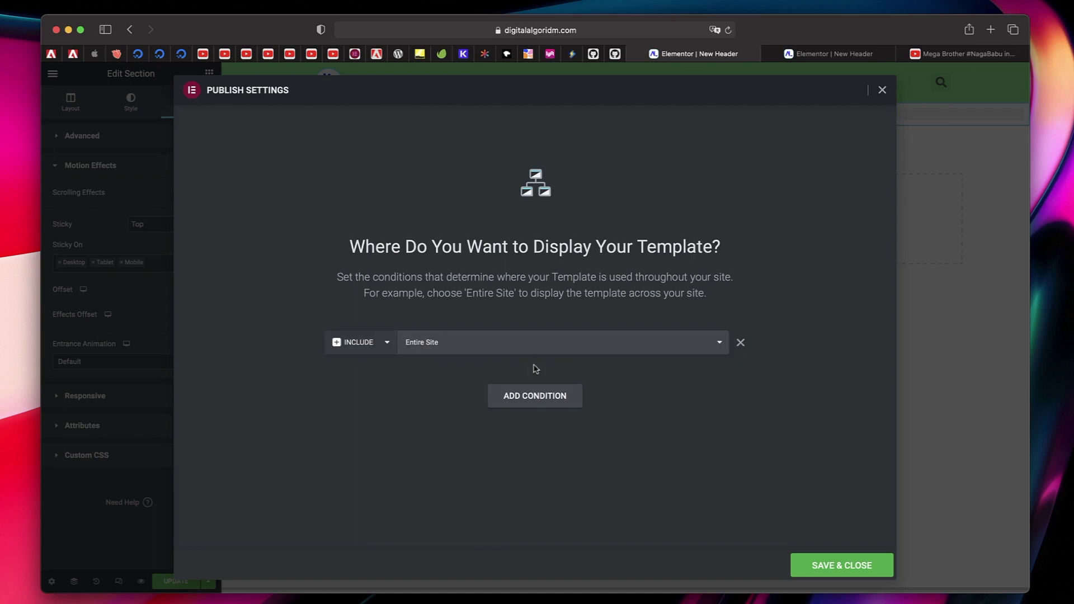
click(476, 343)
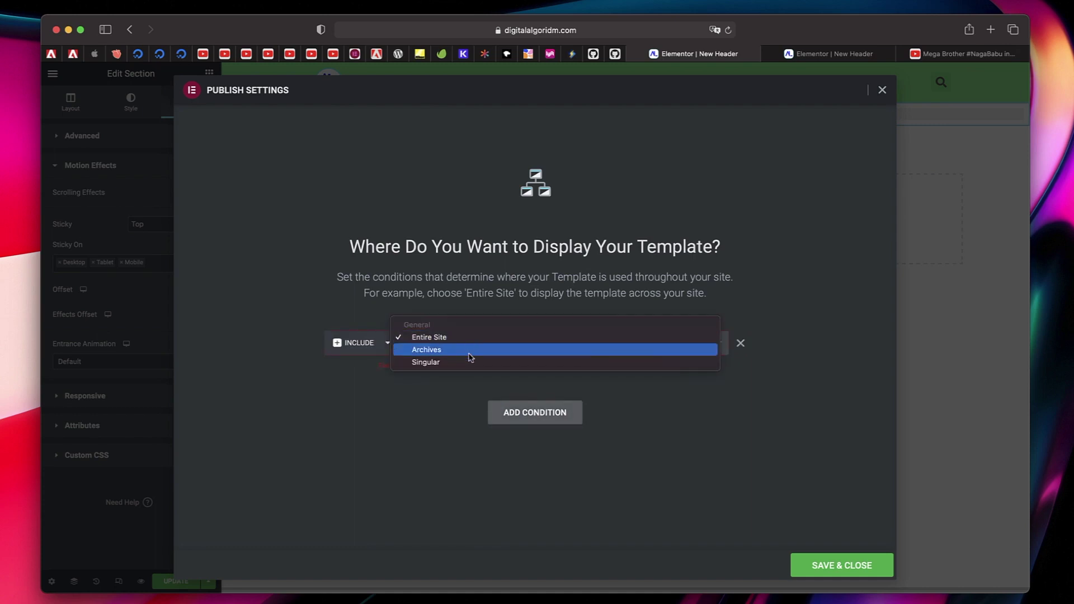
key(Escape)
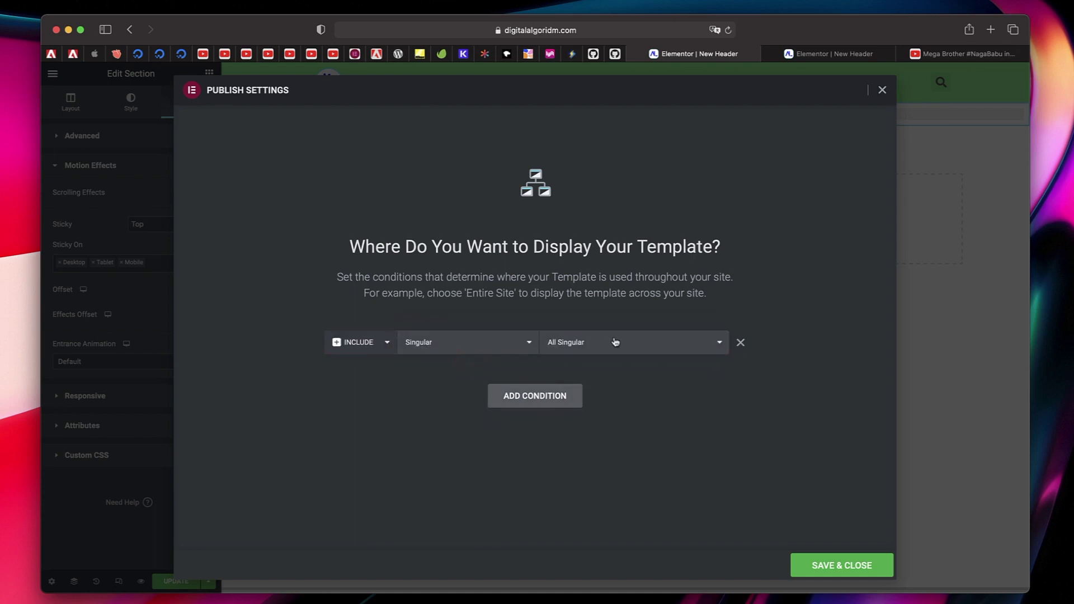
click(616, 342)
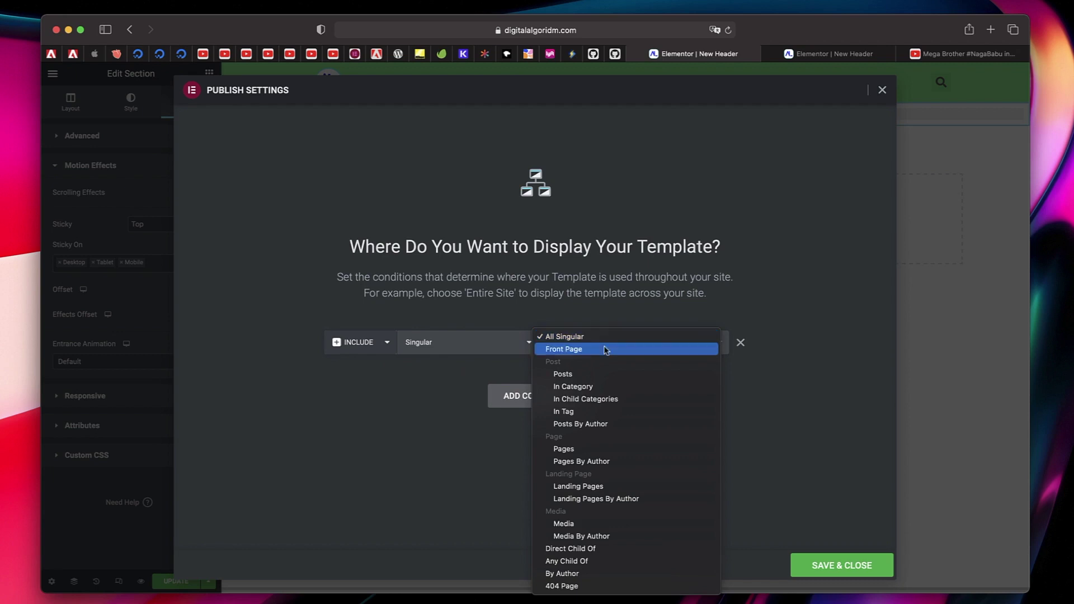
click(599, 375)
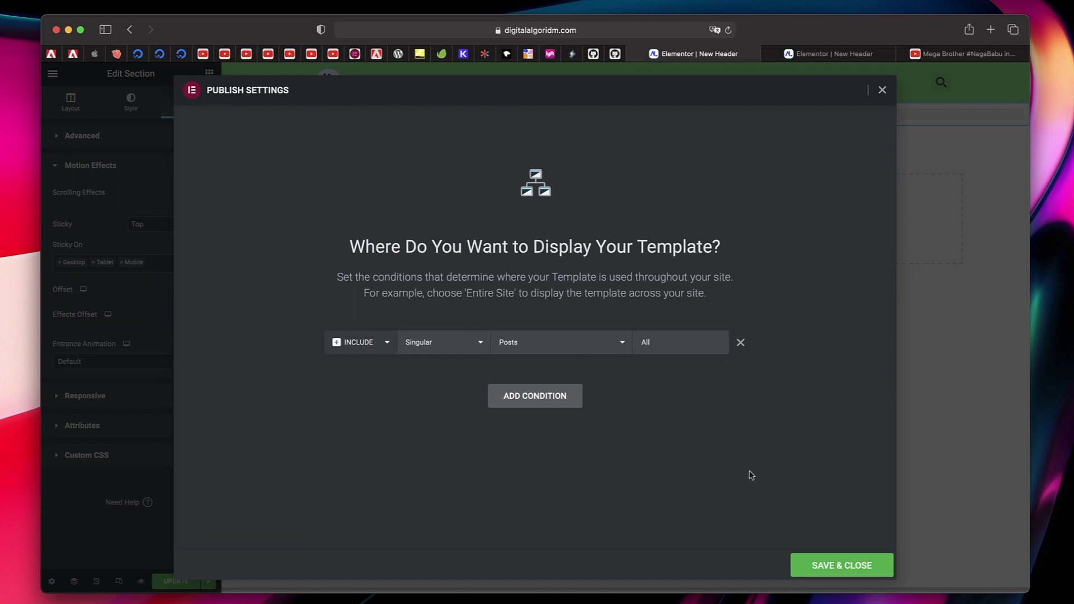
click(826, 566)
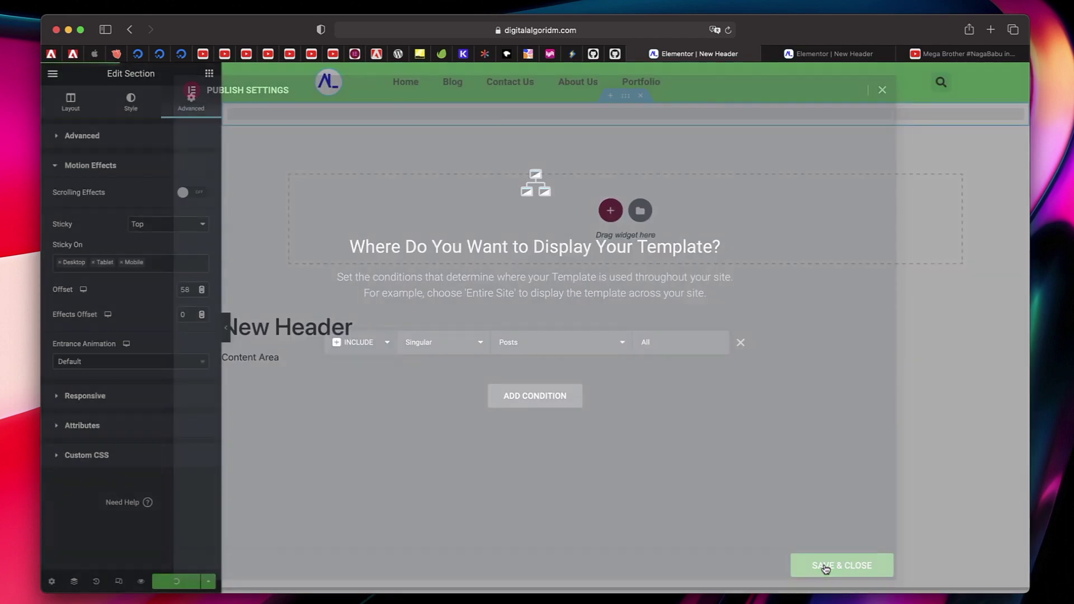
click(870, 51)
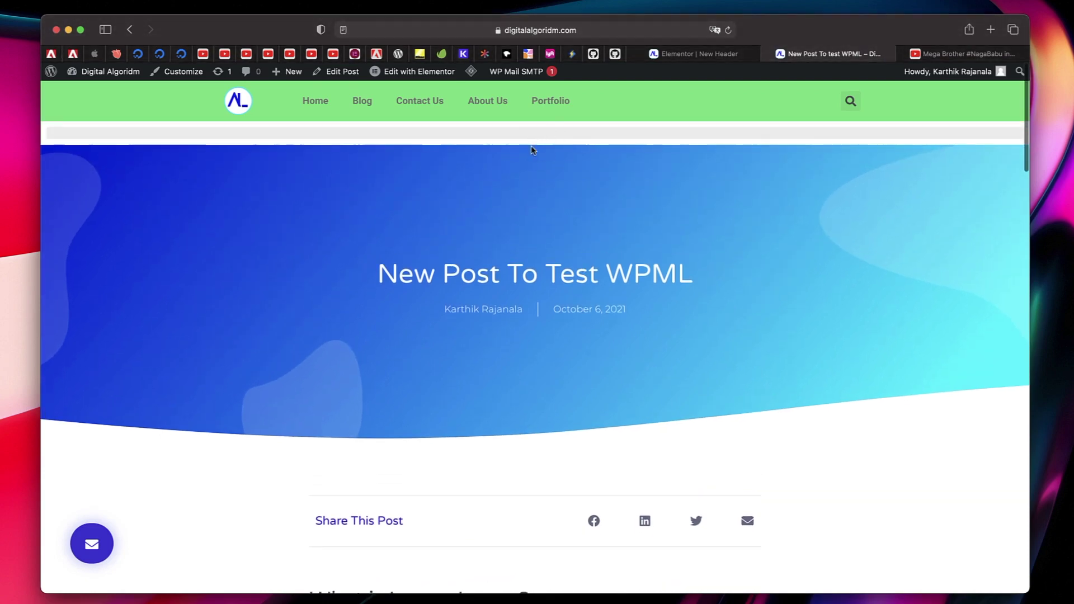
scroll(535, 156, down, 5)
scroll(534, 156, up, 5)
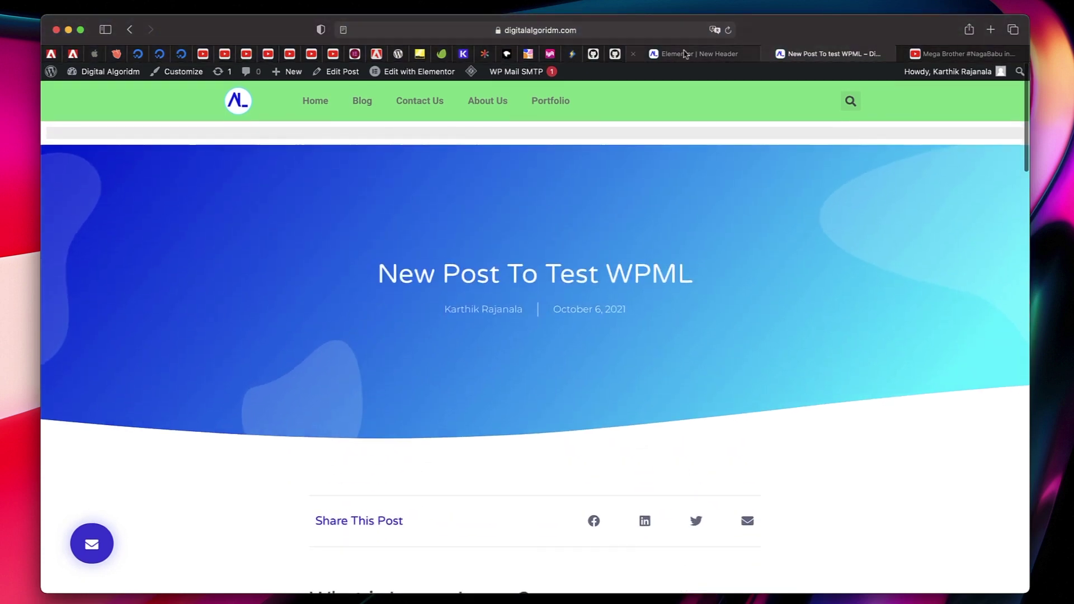
click(690, 54)
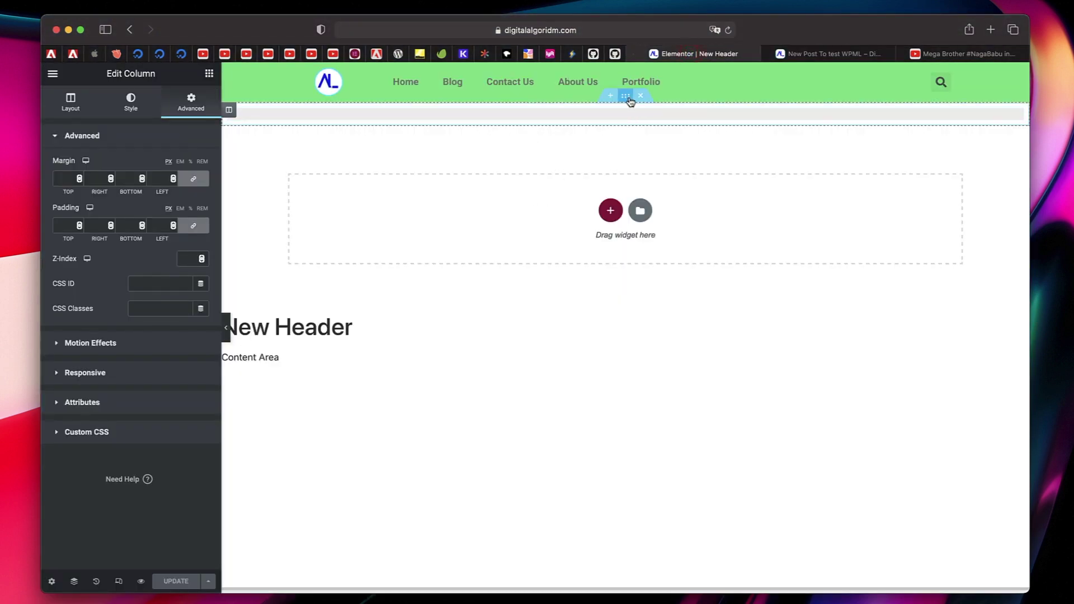
Step: Set the progress-bar section's top margin to 0
click(626, 96)
click(192, 102)
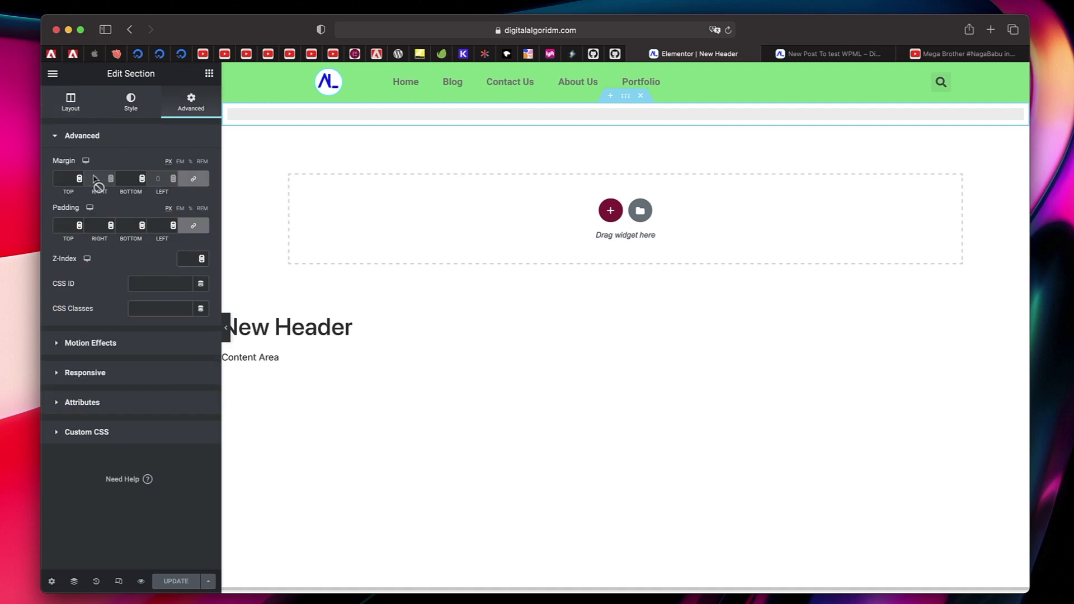
click(63, 179)
text(0)
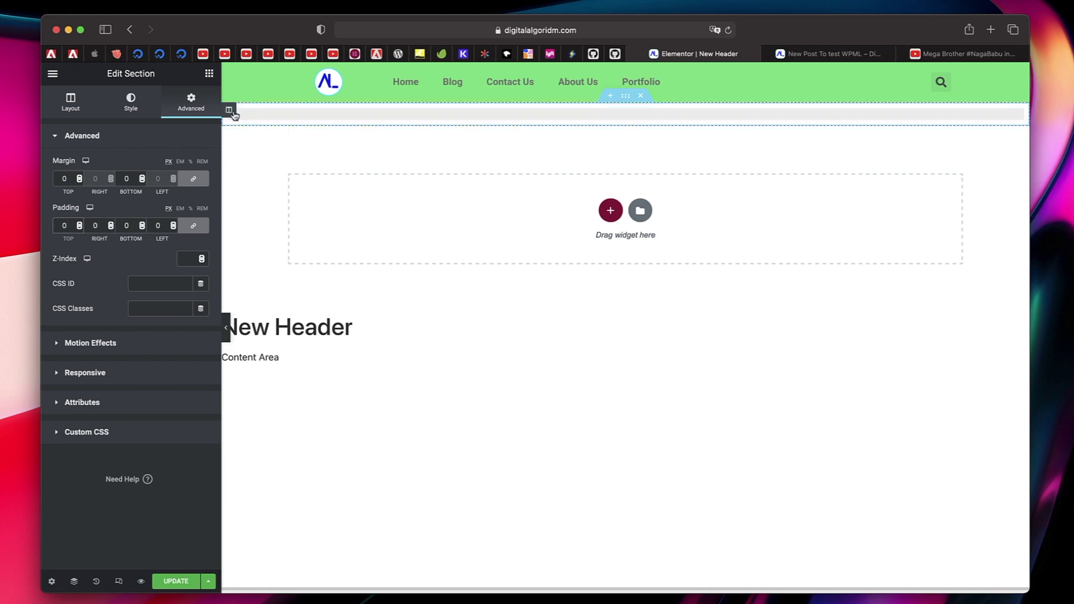
Step: Set the column's padding to 0 on all sides, save, and switch to the test post
click(233, 112)
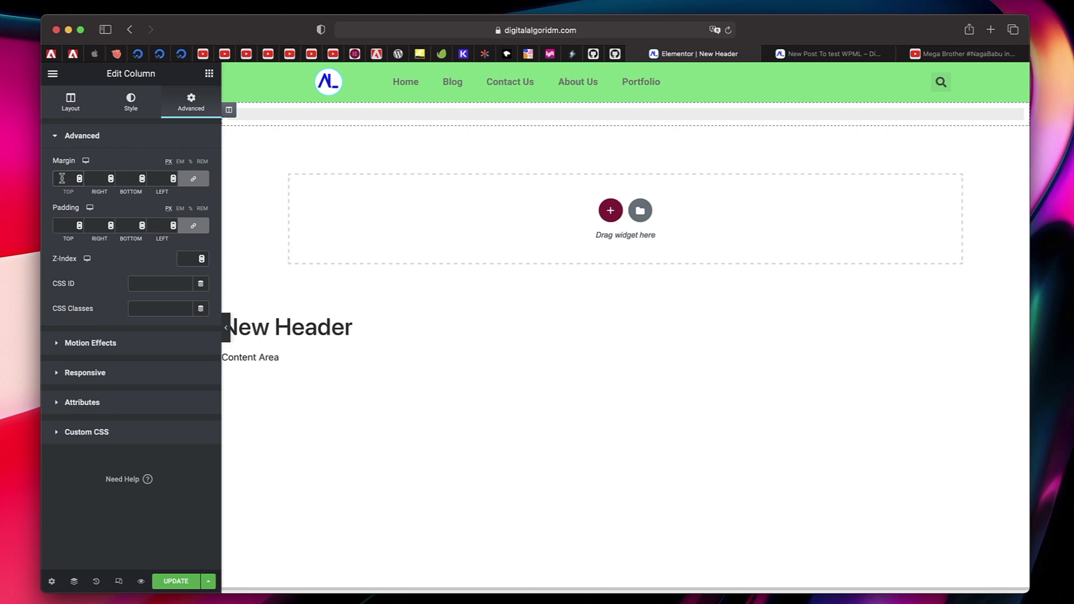
text(0)
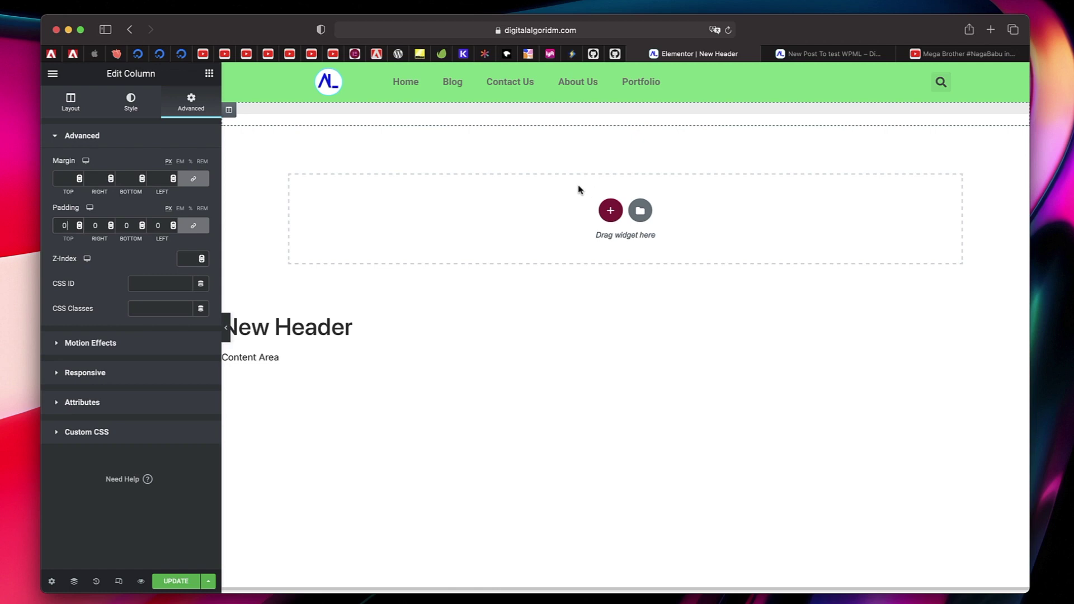
click(79, 110)
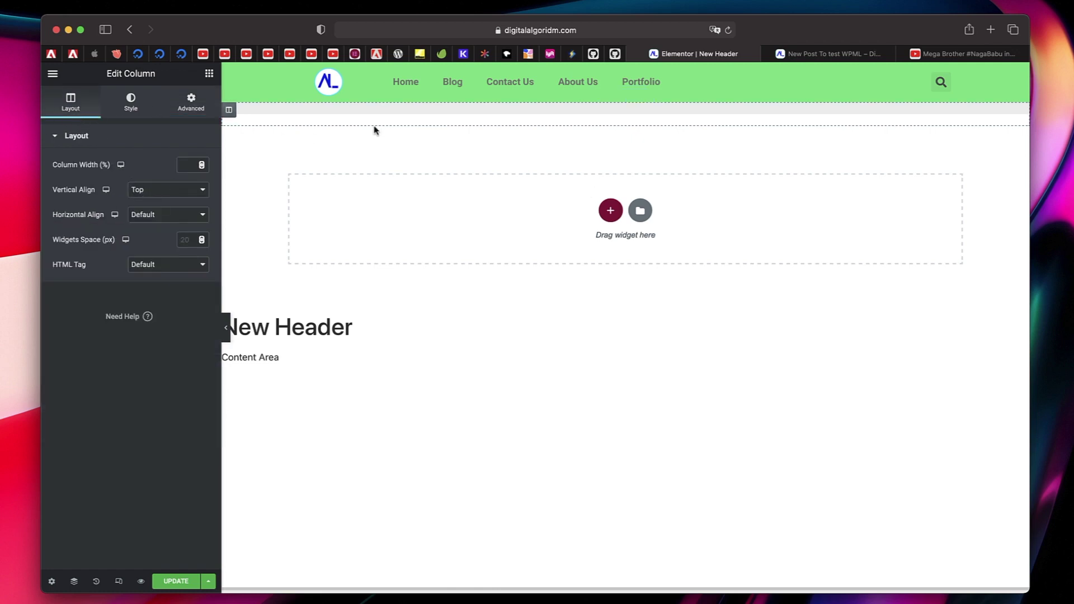
click(155, 581)
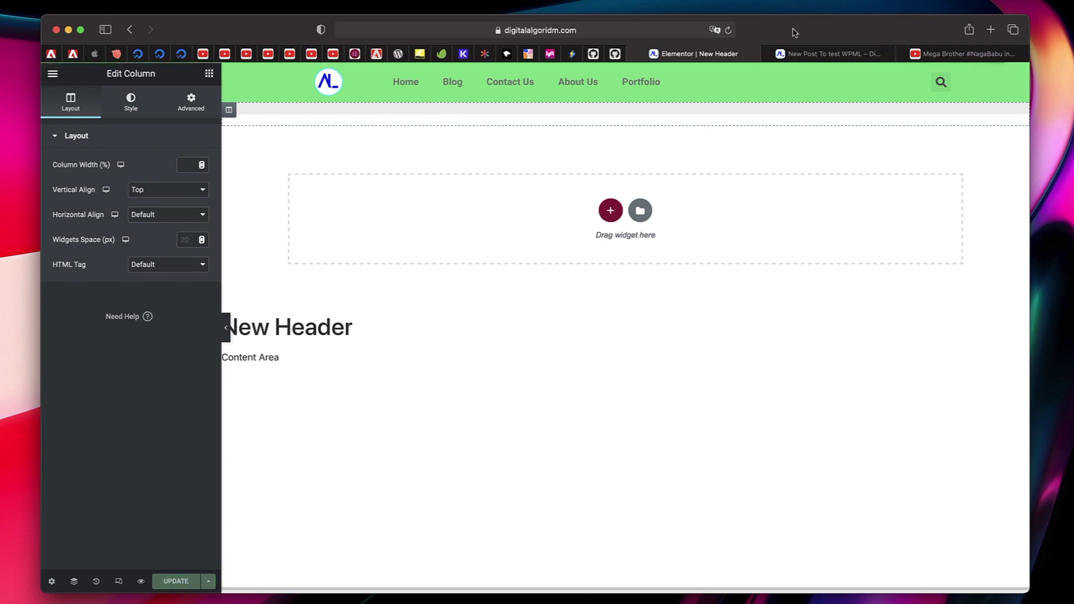
click(824, 55)
Step: Purge All site caches and scroll the reloaded post to test the progress bar
mouse_move(471, 71)
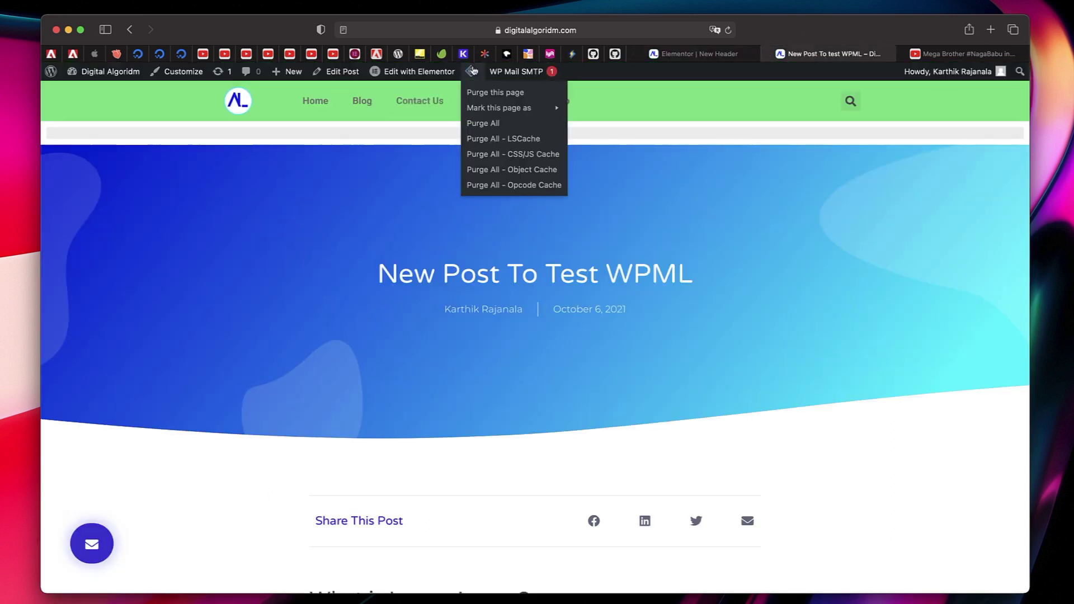
click(487, 125)
scroll(448, 325, down, 8)
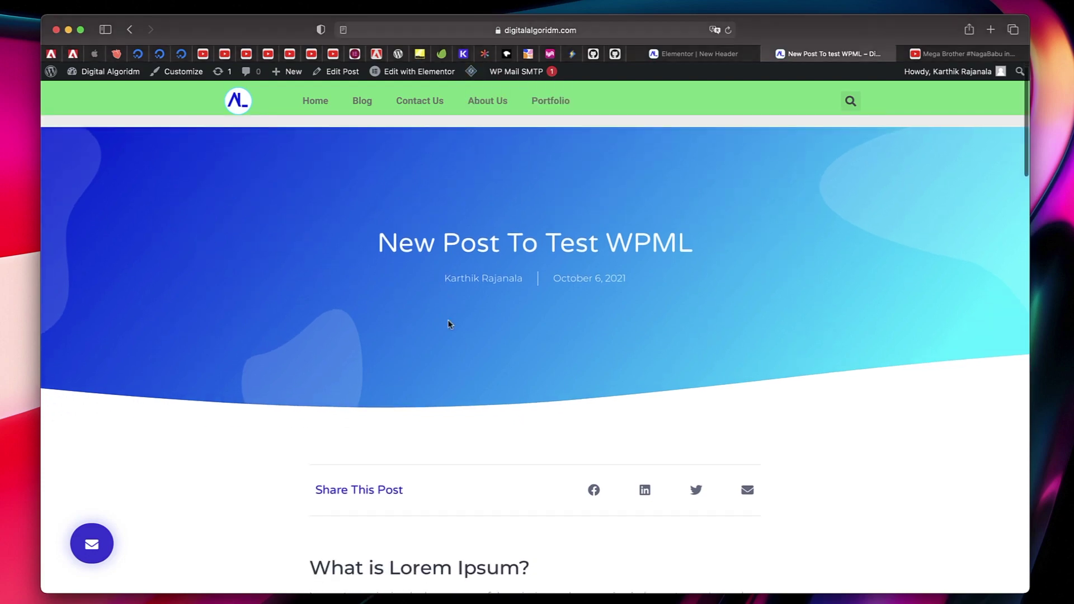
scroll(448, 325, down, 20)
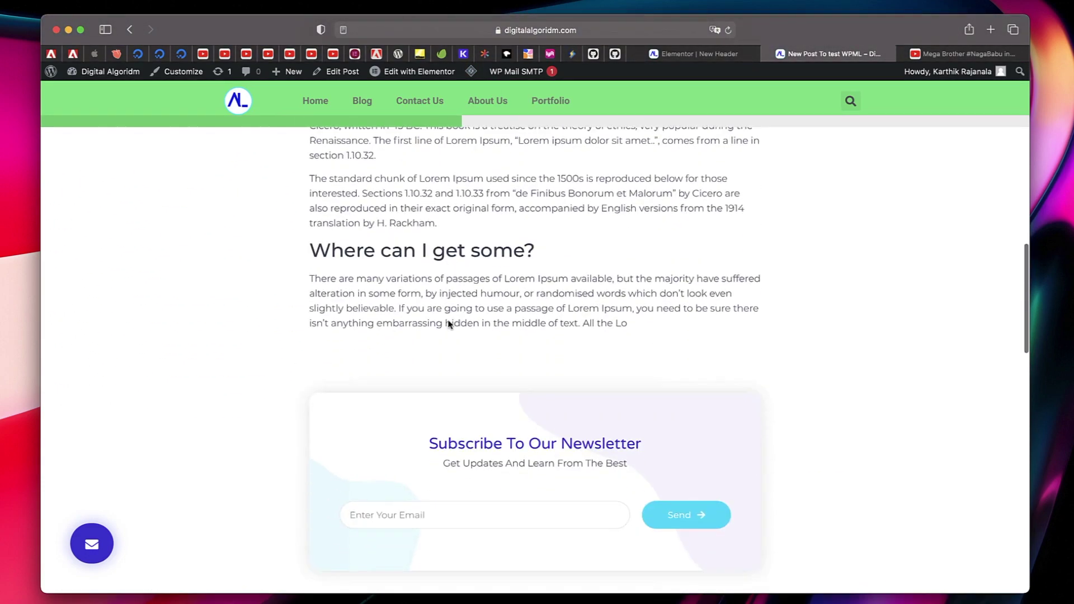
scroll(448, 324, down, 4)
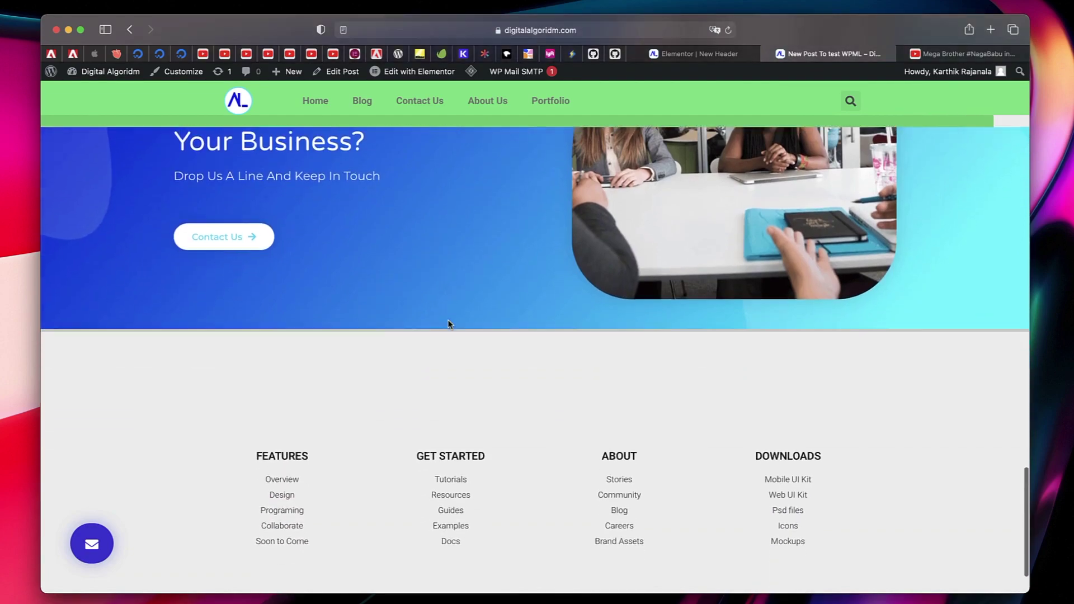
scroll(448, 325, up, 15)
scroll(448, 321, up, 8)
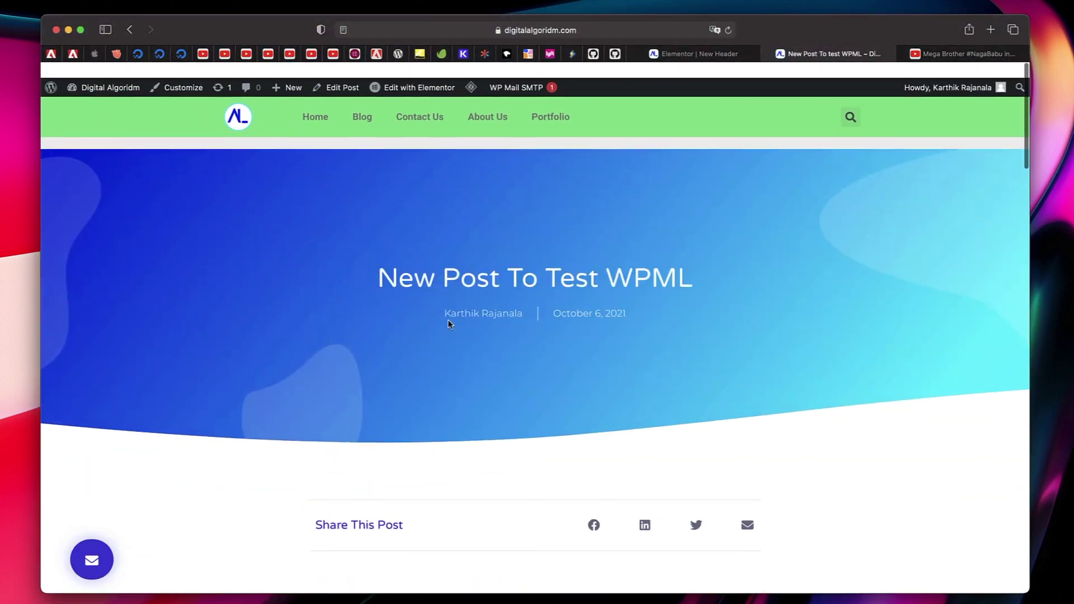
Step: Back in the header editor, make the progress tracker measure relative to Post Content
click(698, 55)
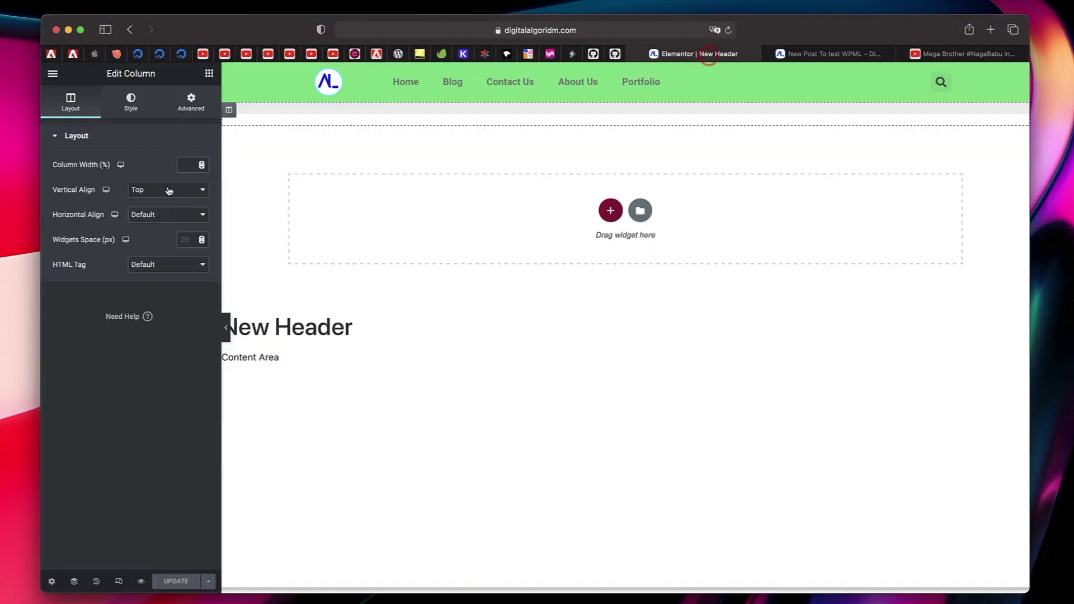
click(523, 110)
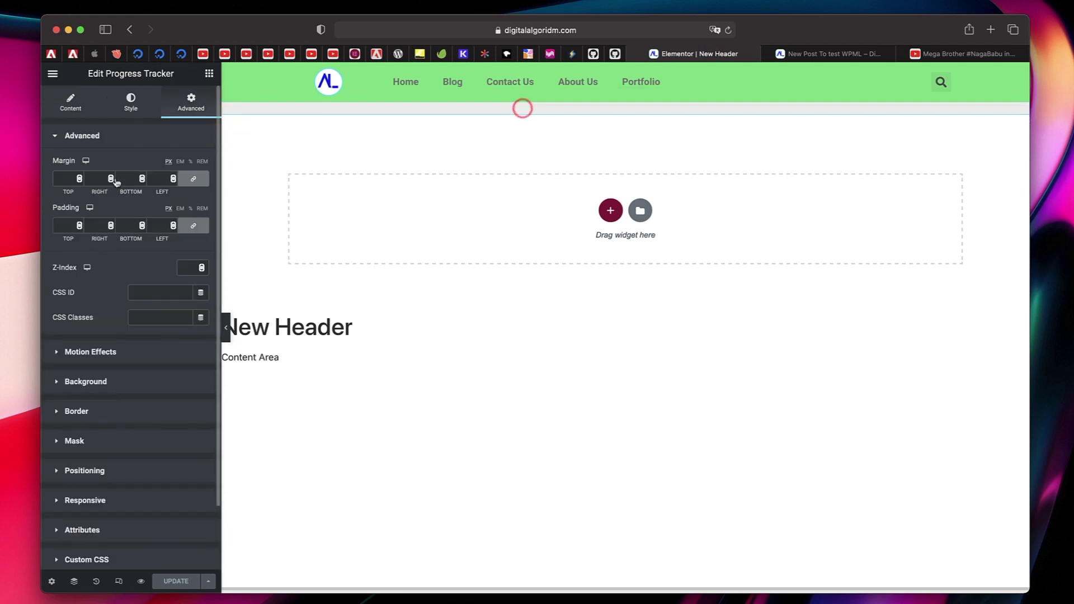
click(70, 103)
click(147, 186)
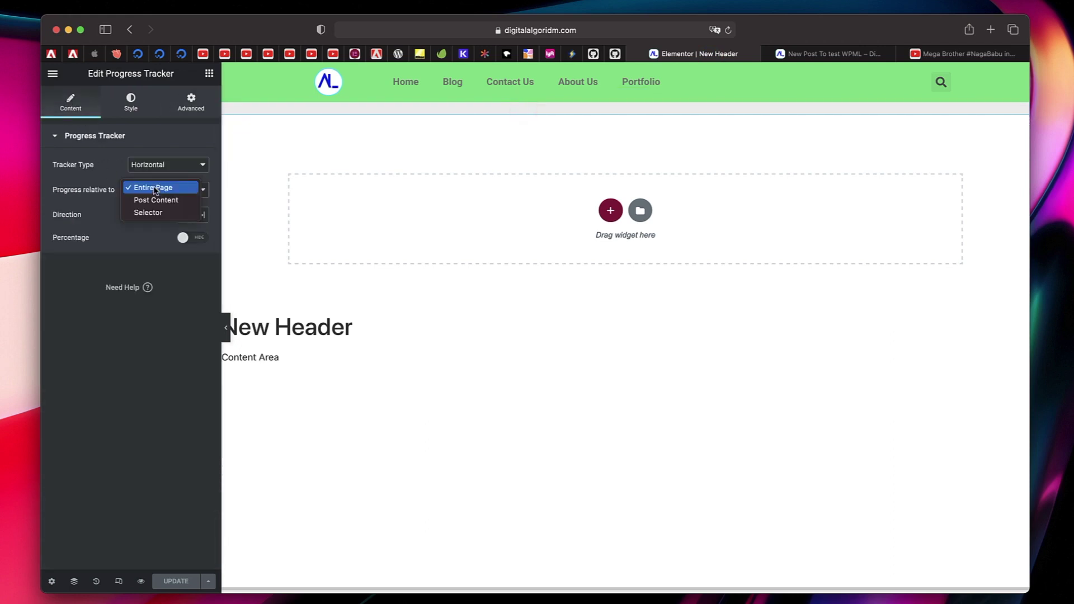
click(155, 200)
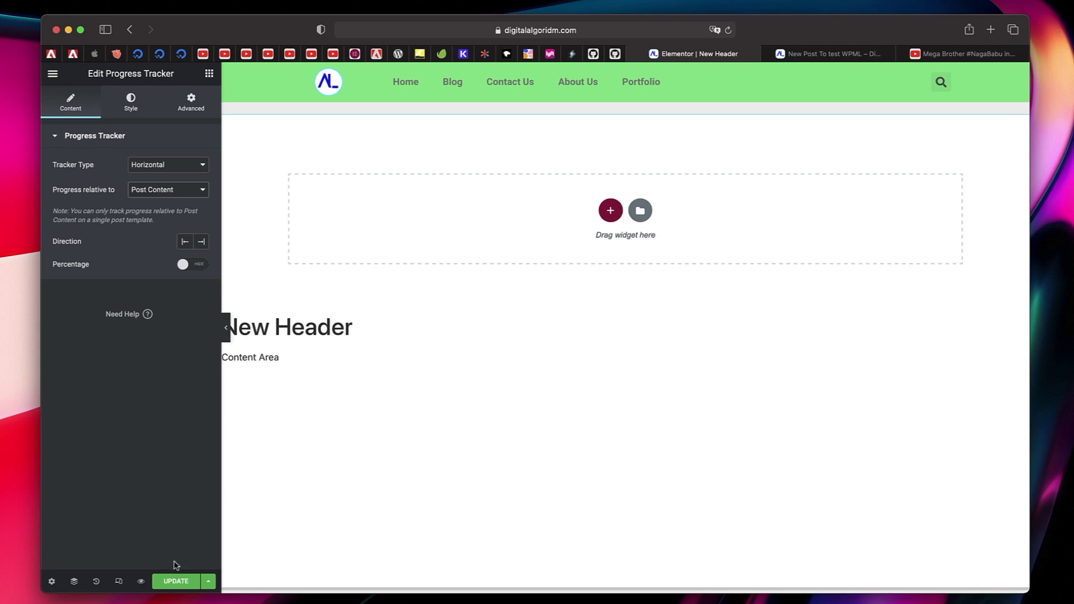
Step: Save the template with Update and switch to the live post page
click(179, 581)
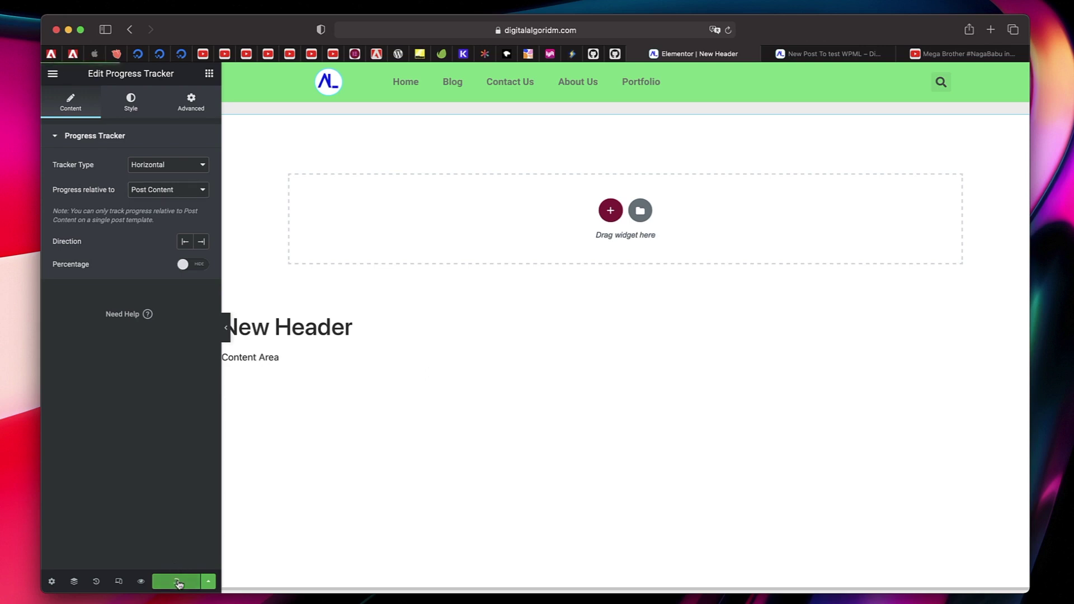
click(817, 56)
mouse_move(467, 71)
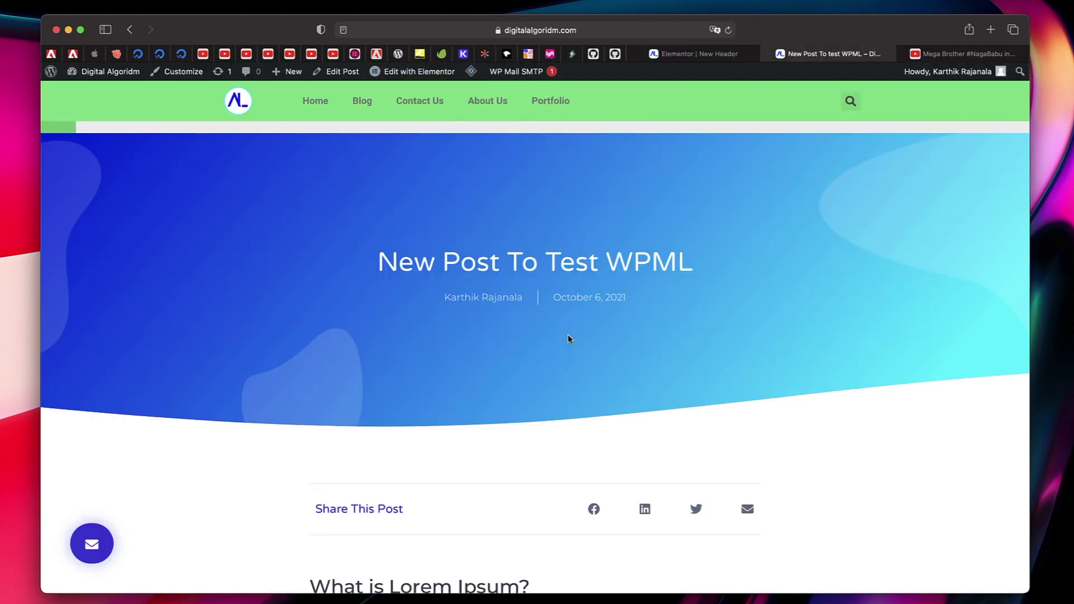
Step: Scroll through the post and select the 'Where can I get some?' section while the bar fills, then return to the New Header editor
scroll(373, 291, down, 10)
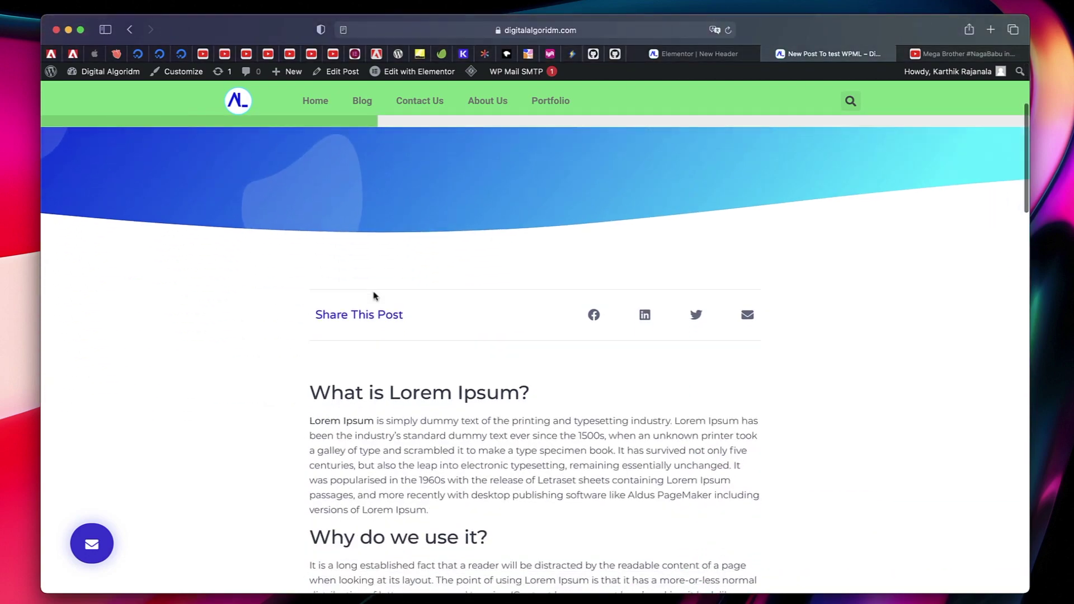
scroll(373, 291, down, 5)
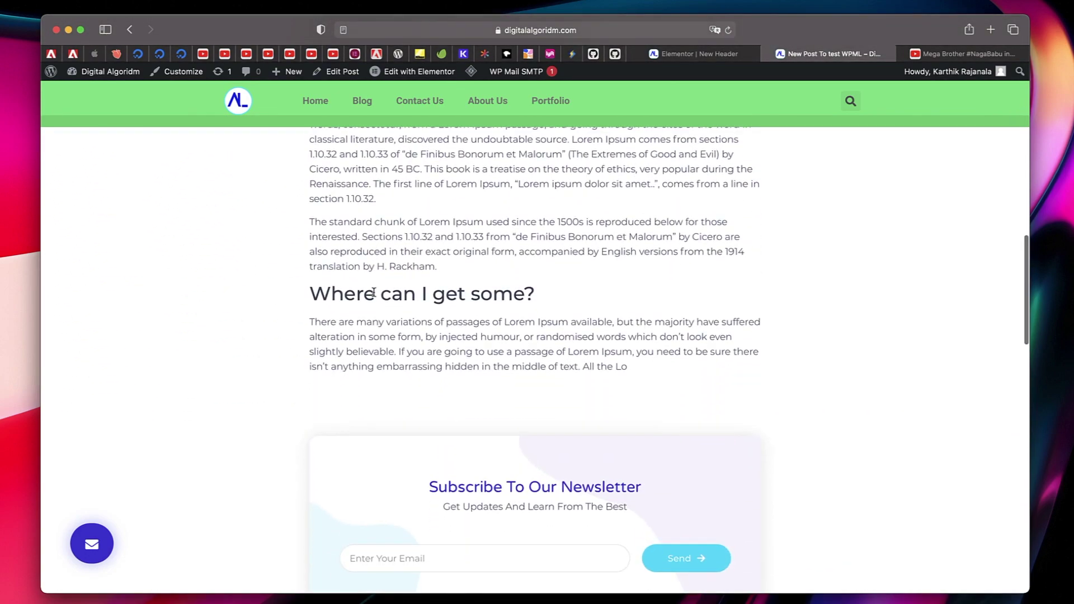
triple_click(445, 352)
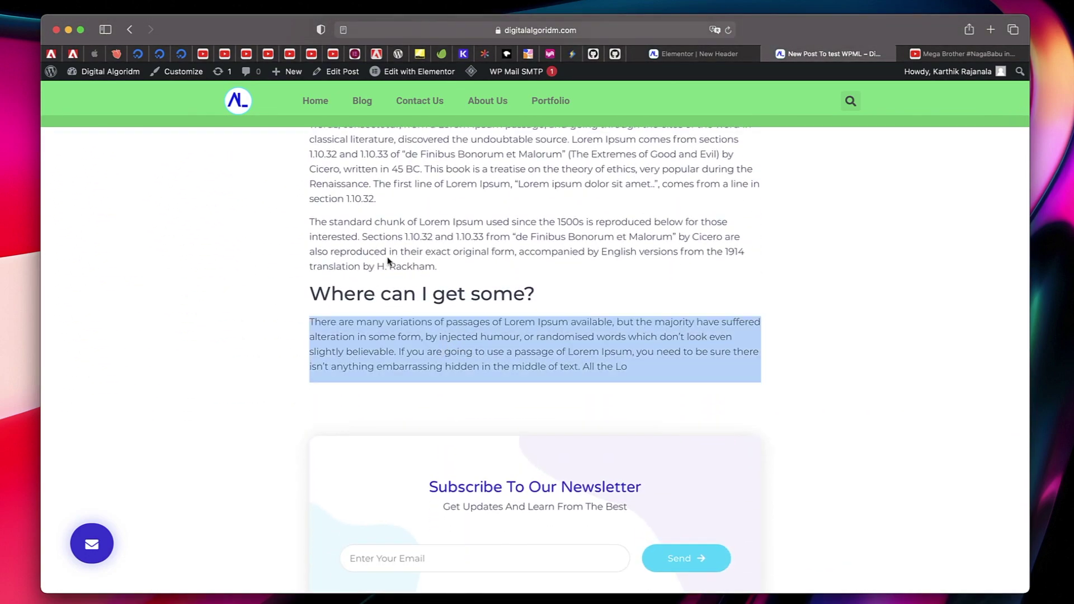
triple_click(399, 295)
scroll(952, 225, up, 6)
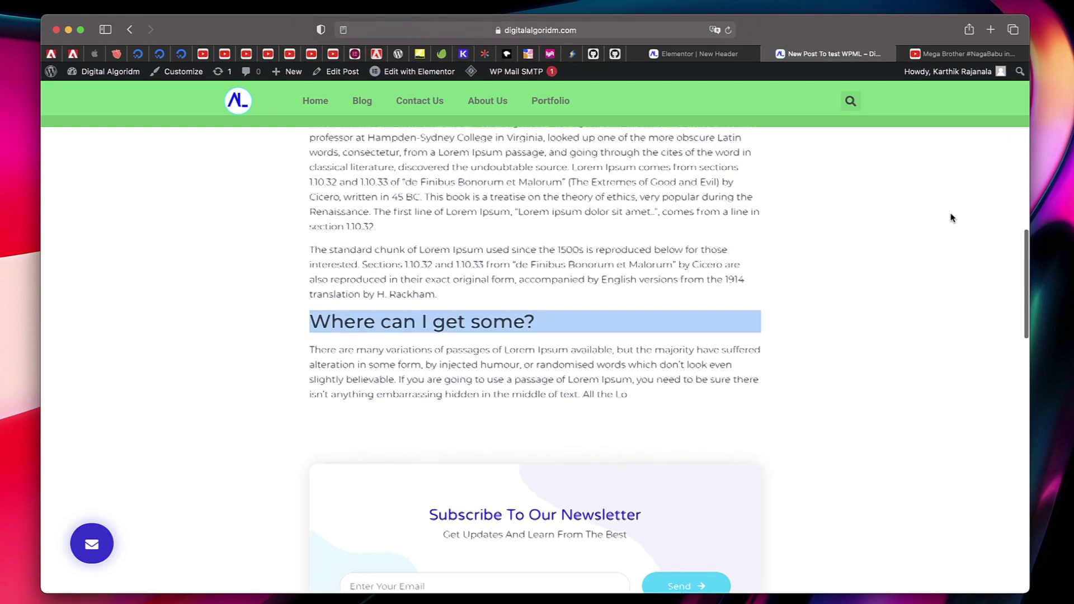
scroll(952, 225, down, 20)
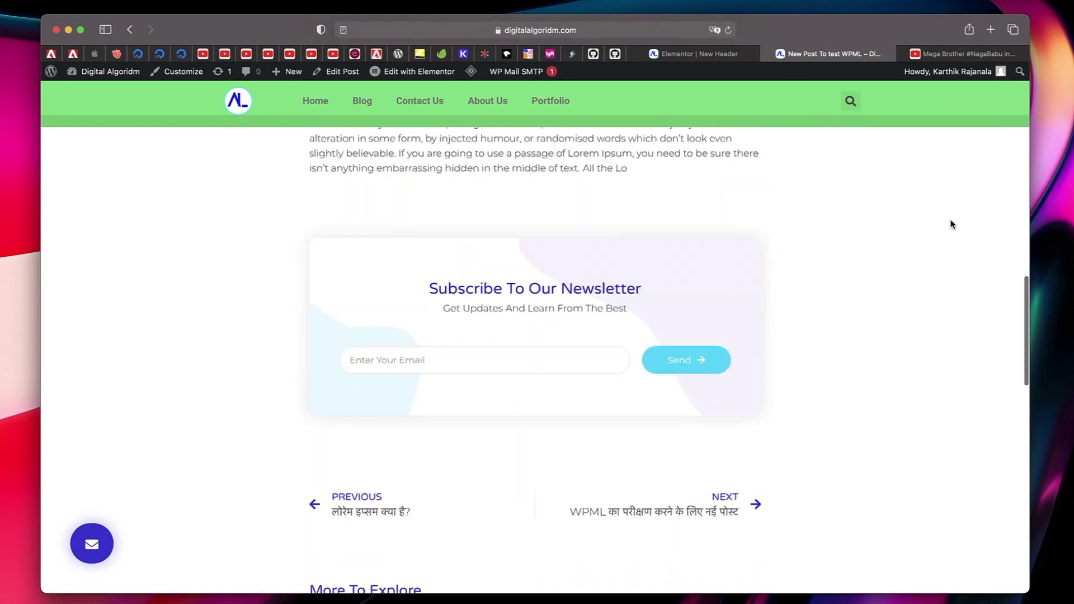
scroll(680, 216, up, 10)
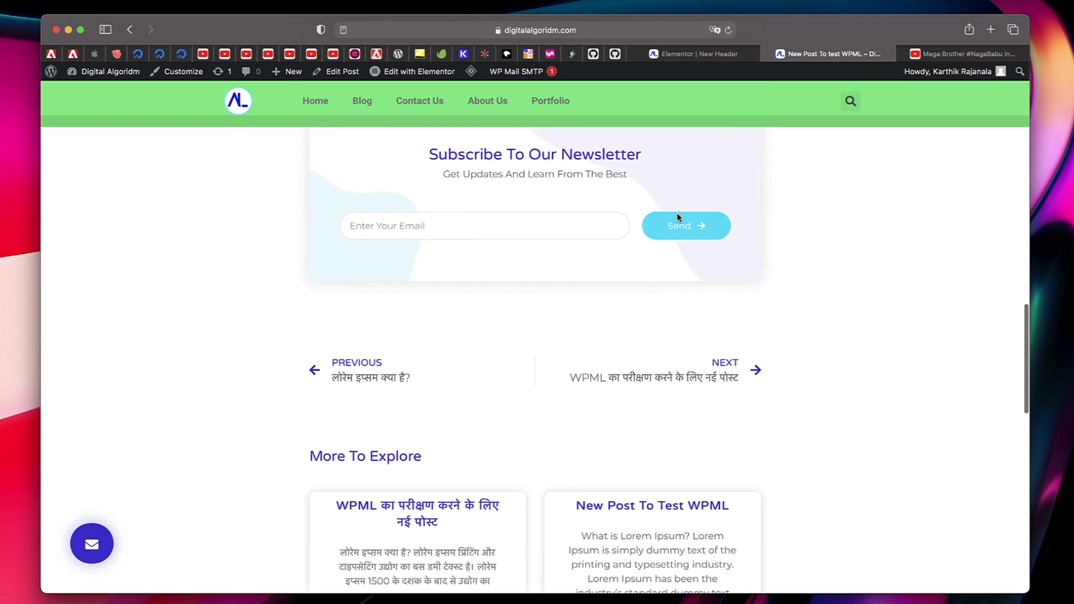
click(719, 54)
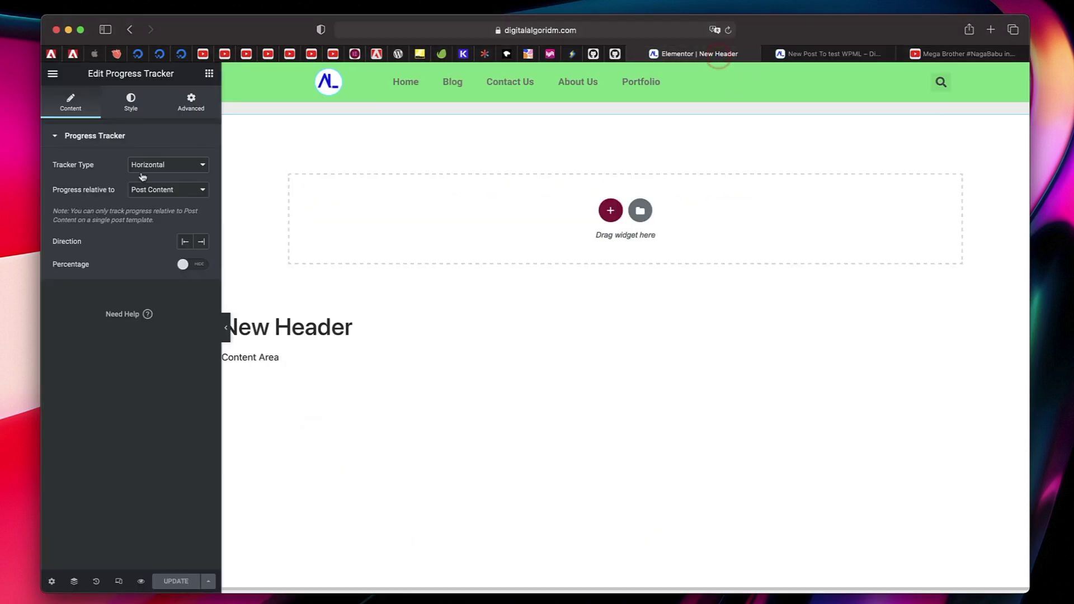
Step: Try both the Left and Right fill directions for the progress tracker
click(188, 244)
scroll(413, 224, down, 5)
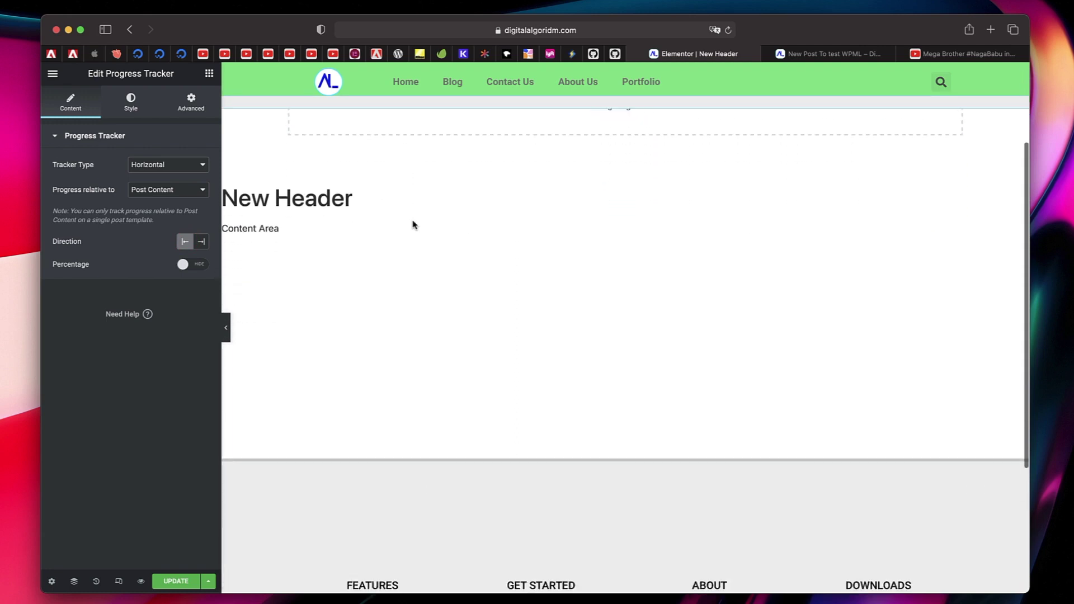
scroll(412, 224, down, 3)
scroll(413, 225, up, 5)
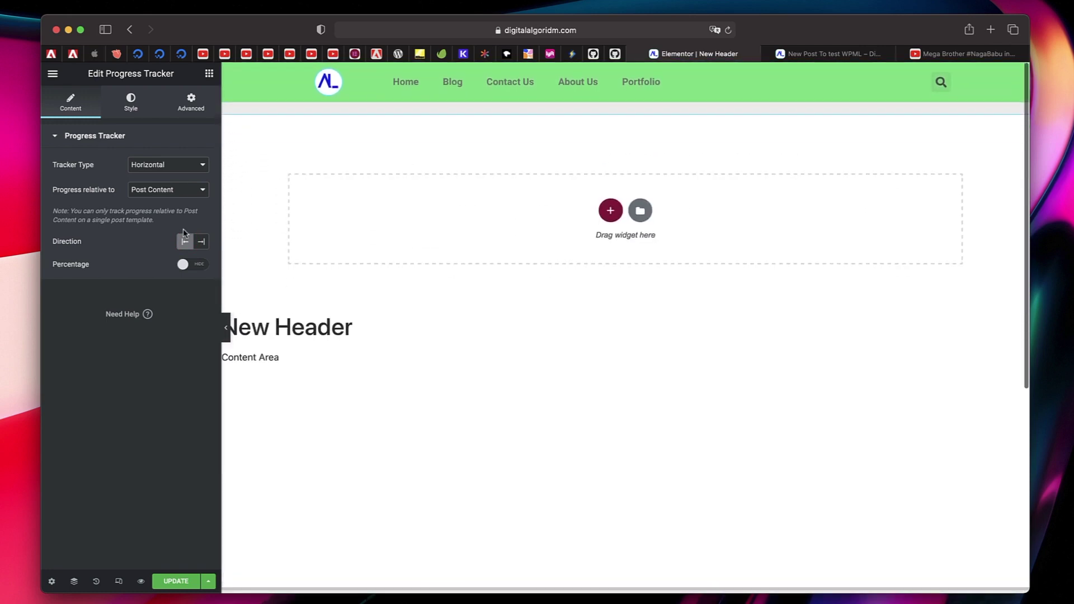
click(201, 241)
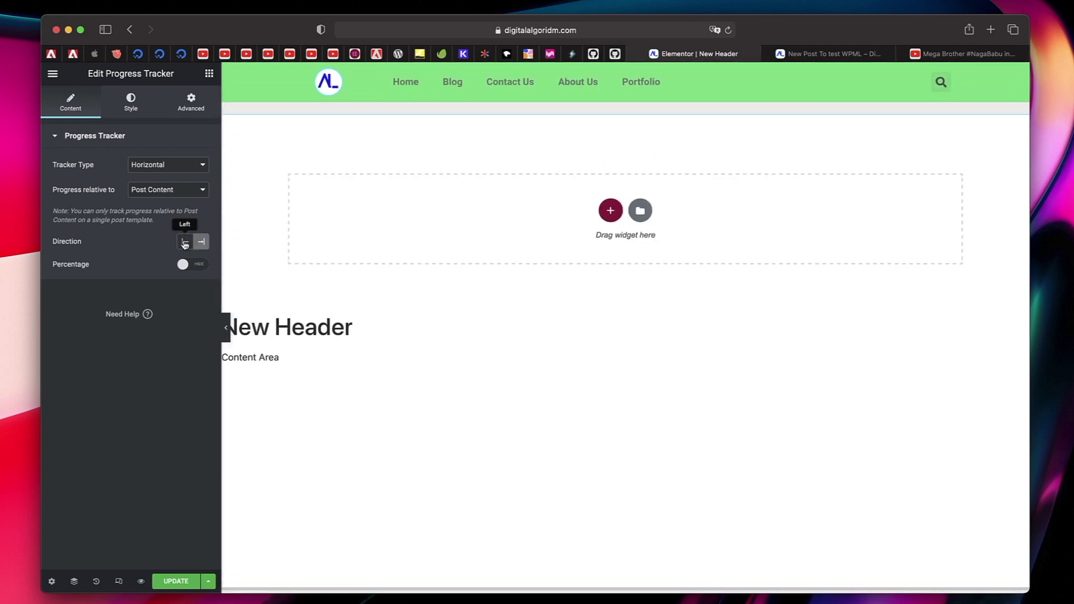
Step: Reload the live post to preview the direction change, then come back to the editor
click(185, 243)
key(ctrl+Tab)
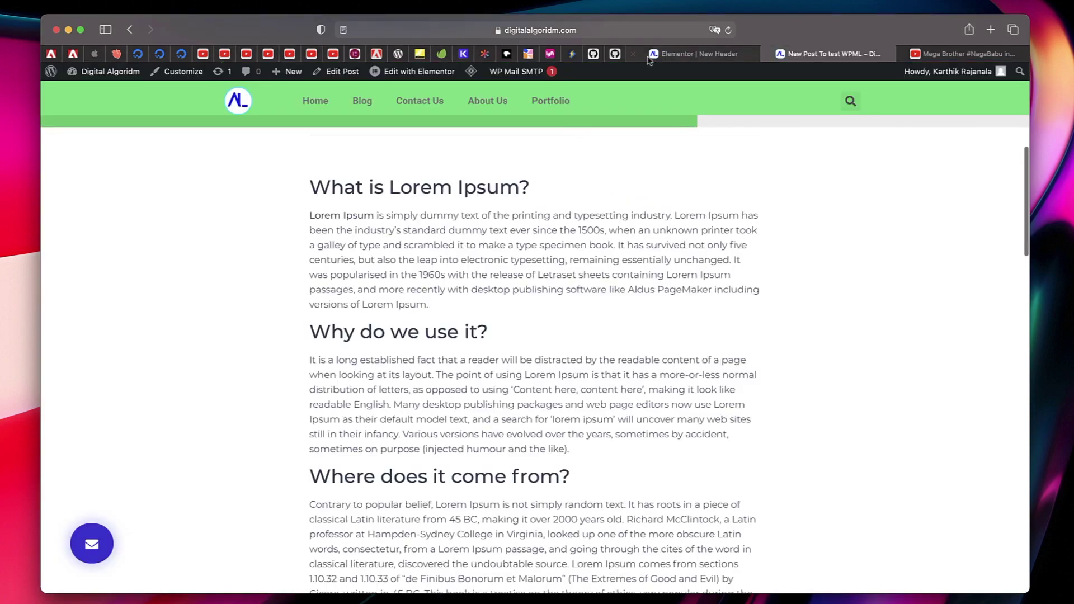
click(692, 54)
key(ctrl+Tab)
key(super+r)
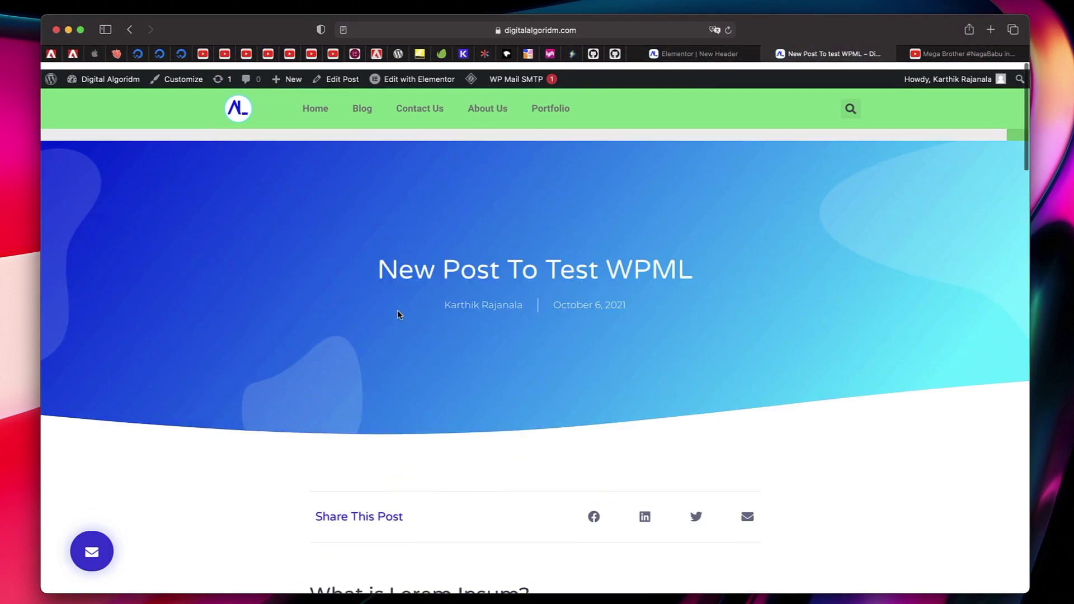
click(692, 53)
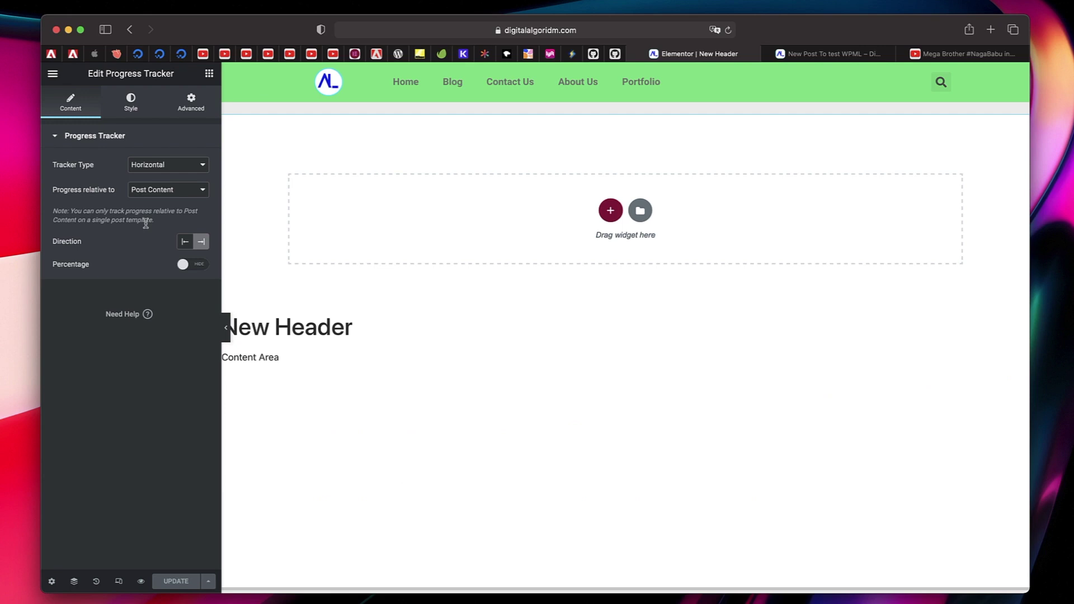
Step: Set the tracker to fill from the Left and show its percentage on the Right
click(185, 241)
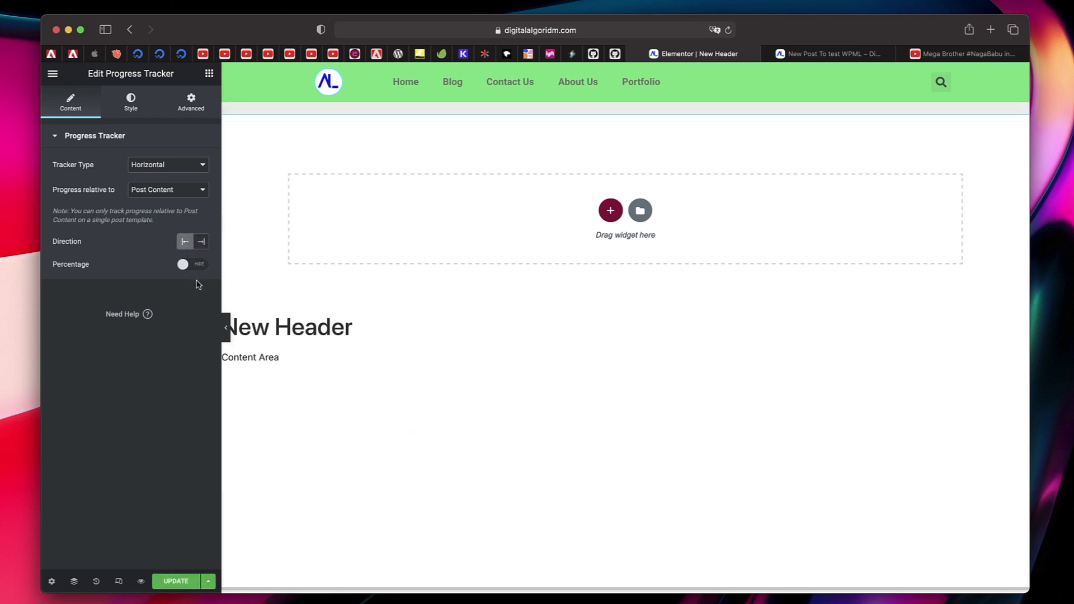
click(195, 265)
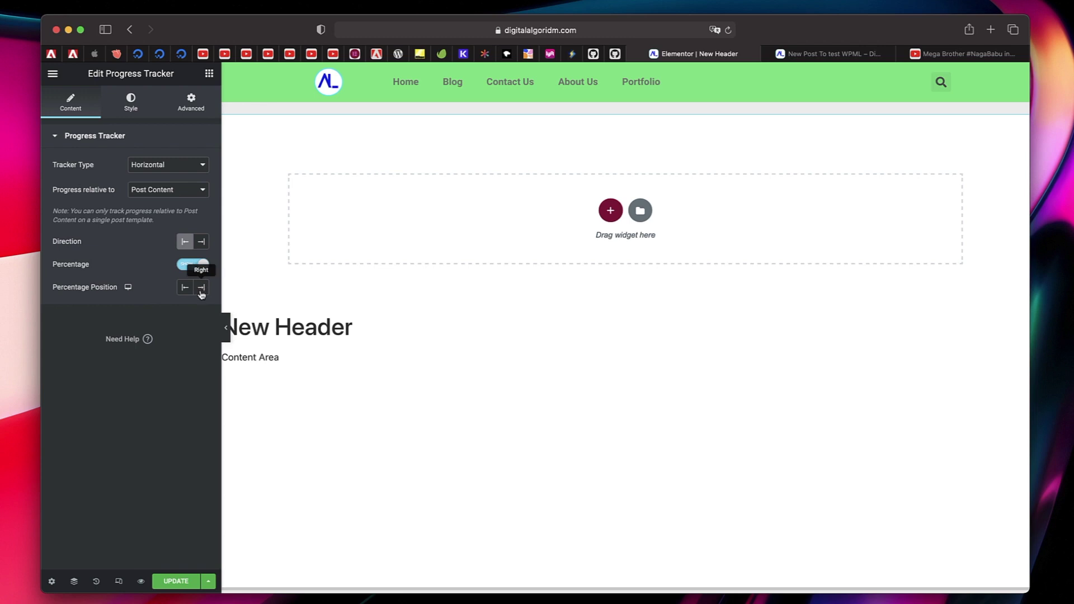
click(201, 289)
Step: In the tracker's Style settings, give the progress indicator the global Text colour
click(133, 112)
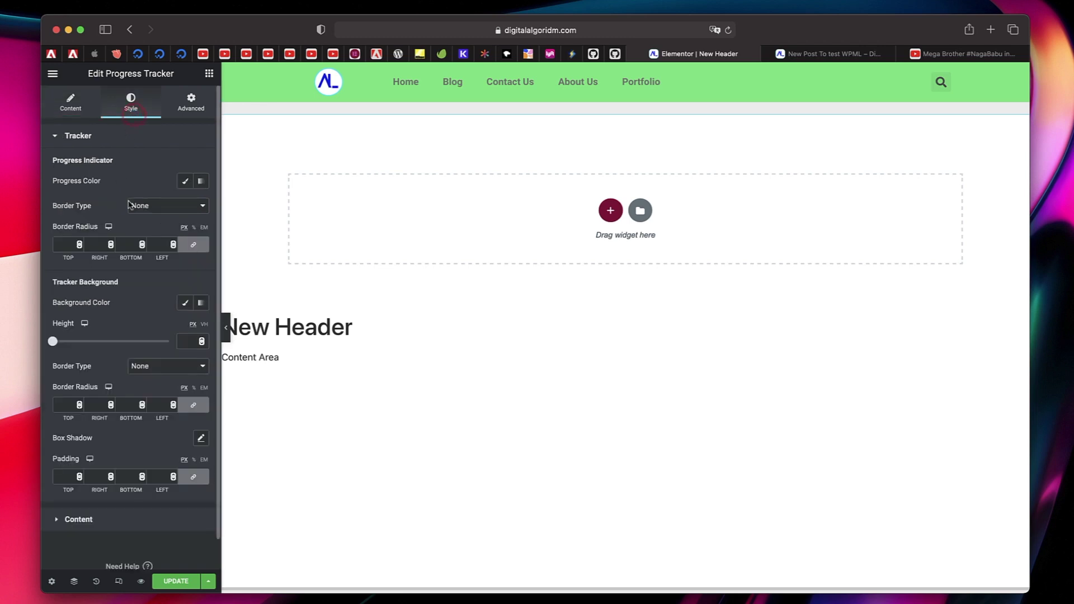
click(188, 184)
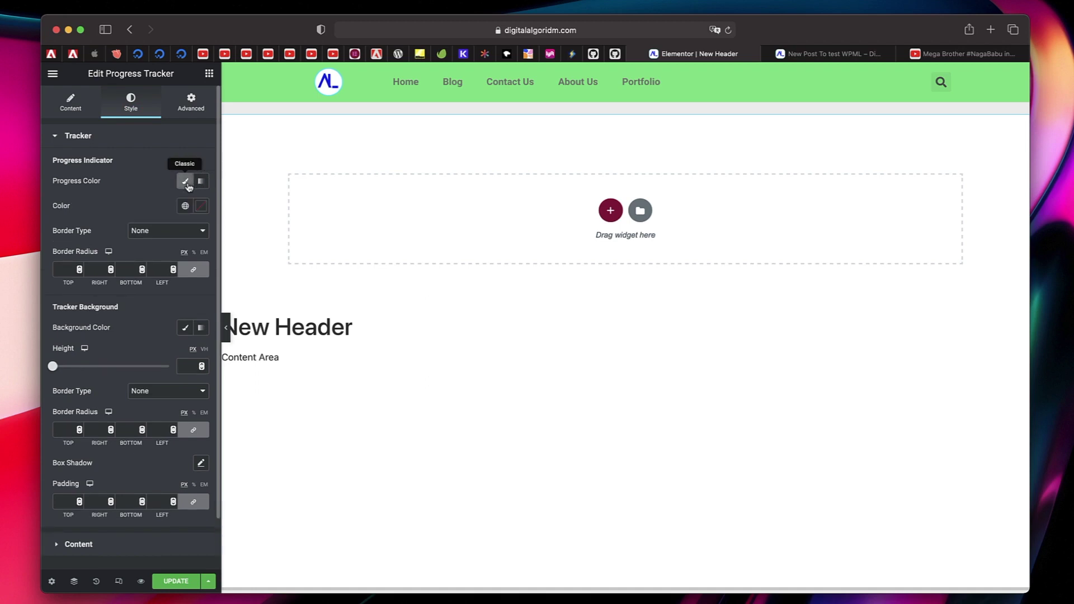
click(185, 206)
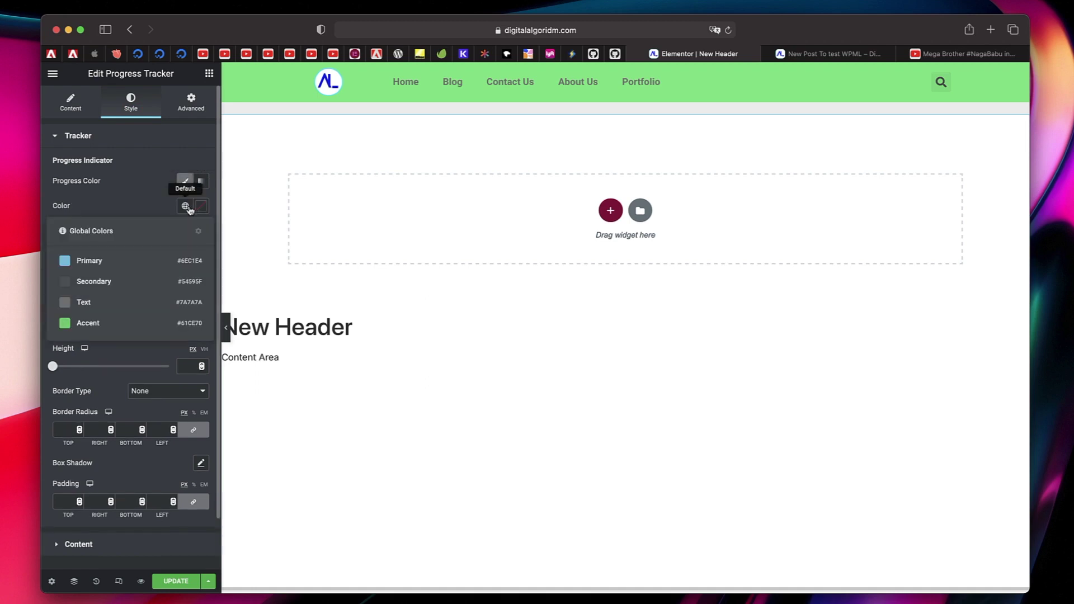
click(120, 305)
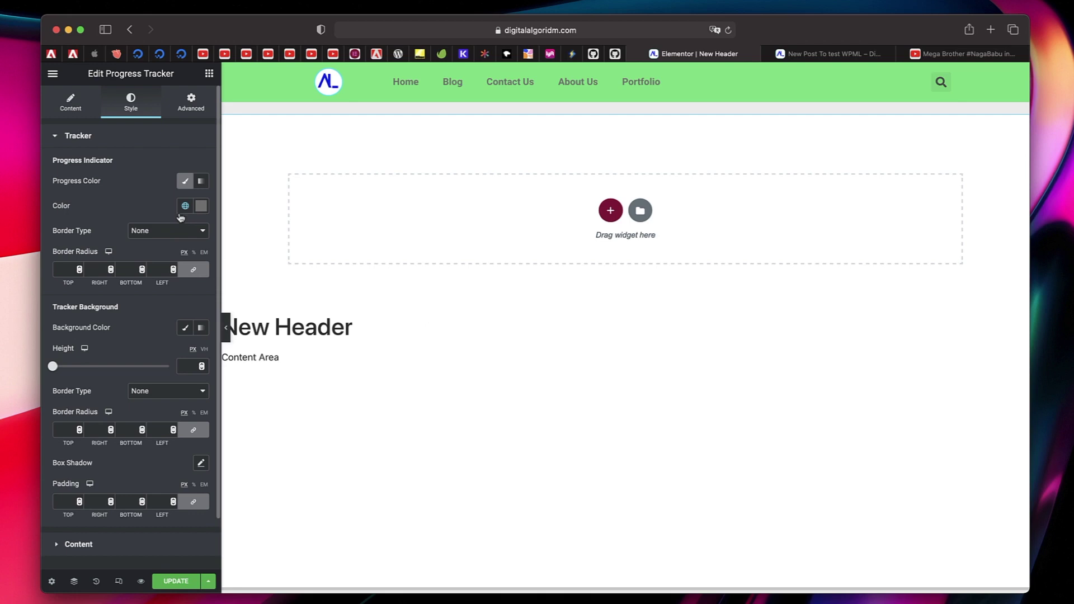
Step: Give the tracker background the global Primary colour
scroll(151, 340, down, 1)
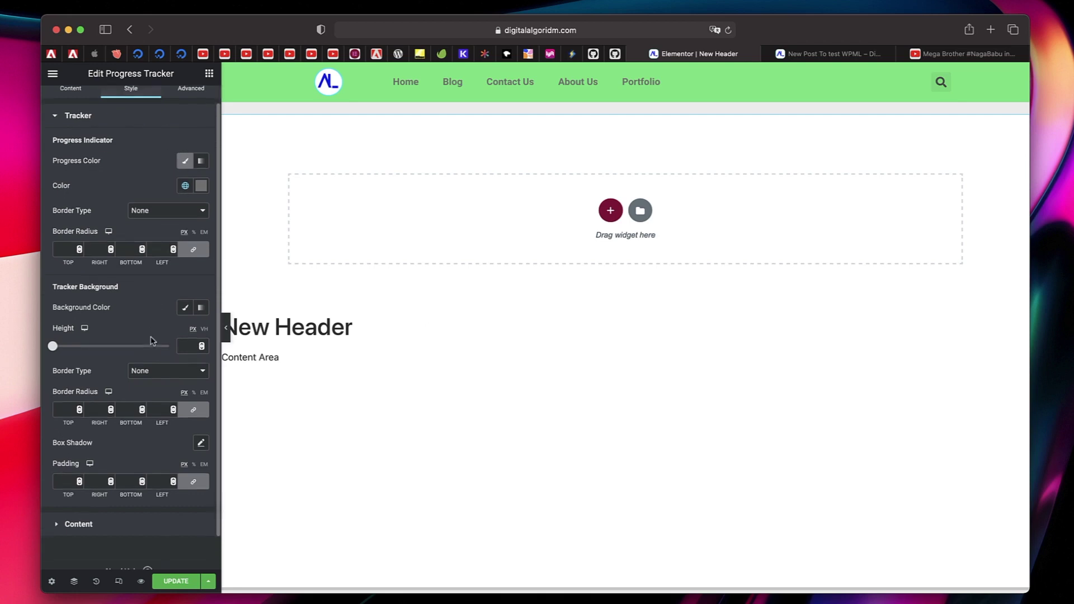
scroll(149, 308, down, 1)
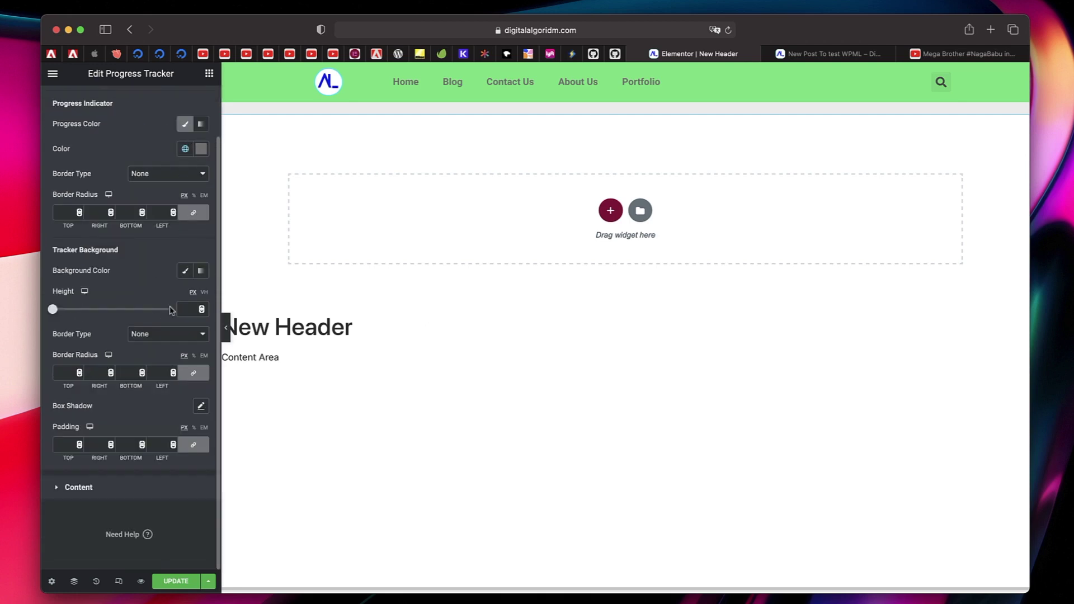
click(185, 272)
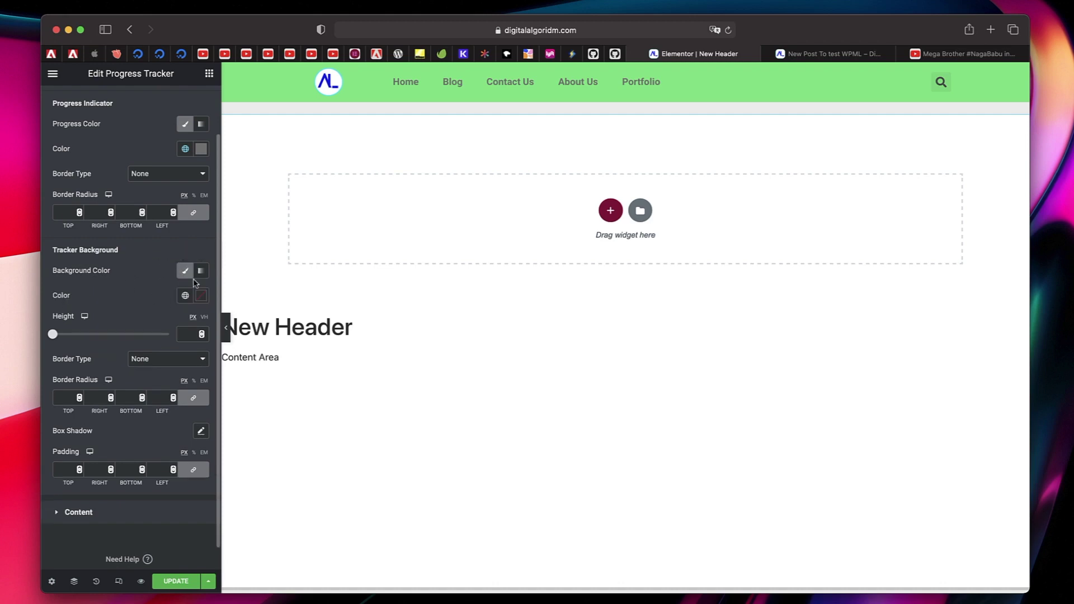
click(186, 297)
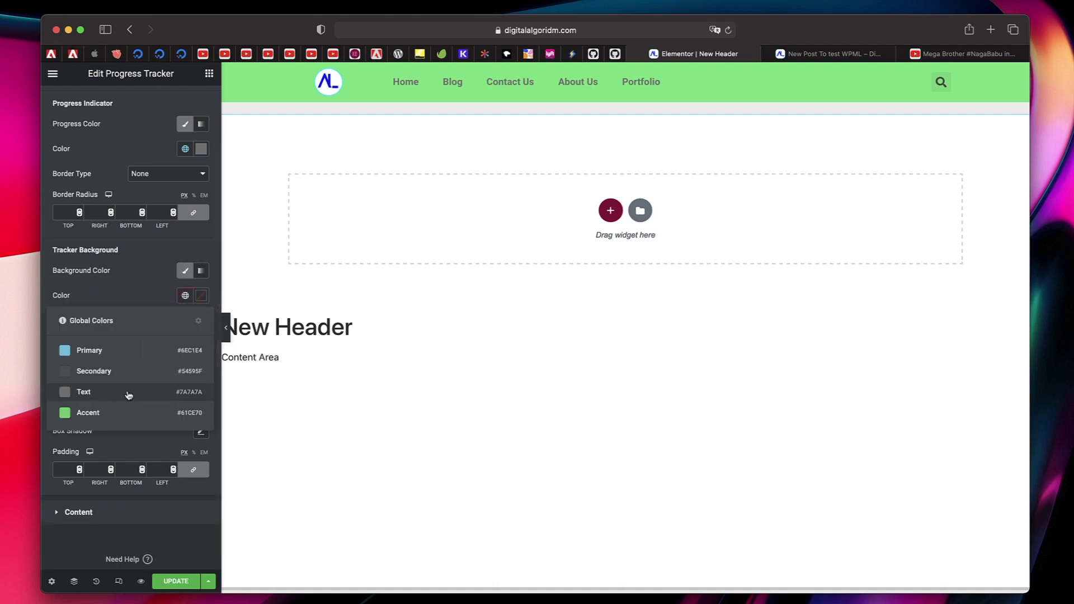
click(133, 357)
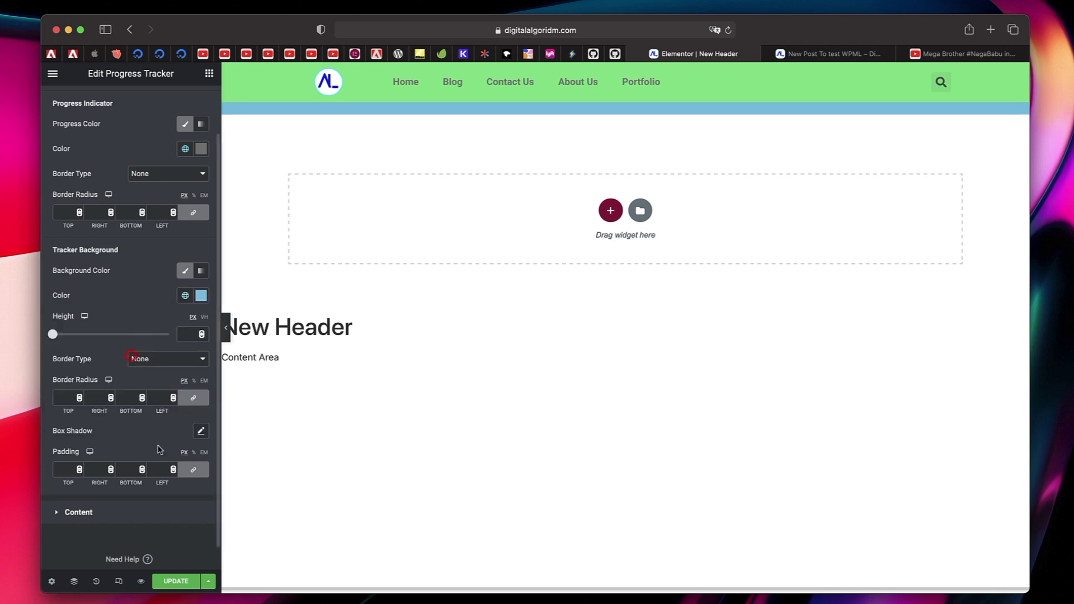
scroll(371, 398, down, 5)
scroll(371, 397, up, 5)
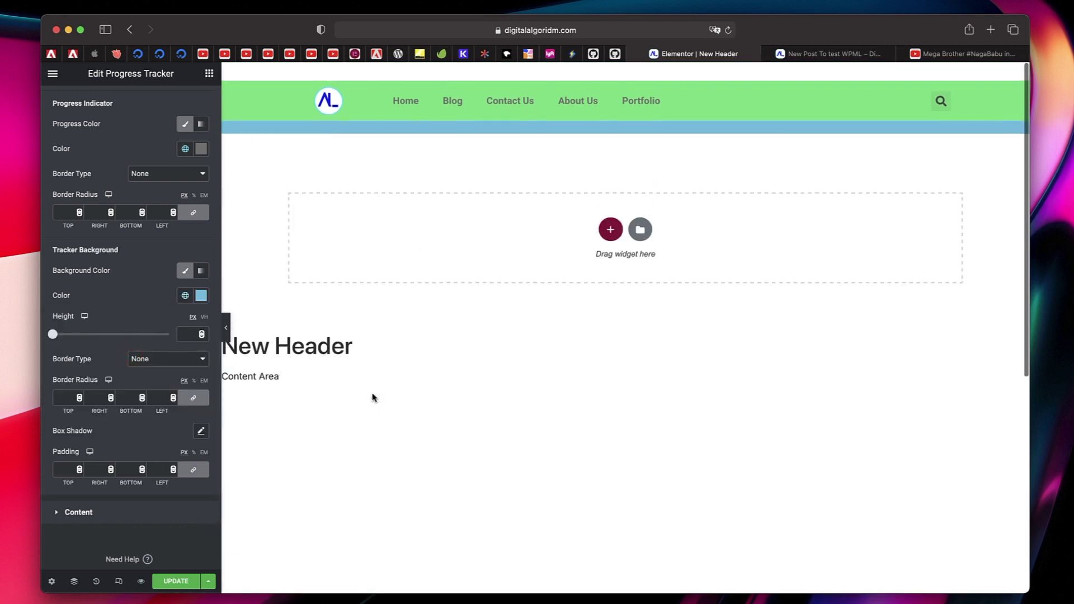
Step: Clear the tracker background colour and update the header template
click(201, 297)
click(152, 318)
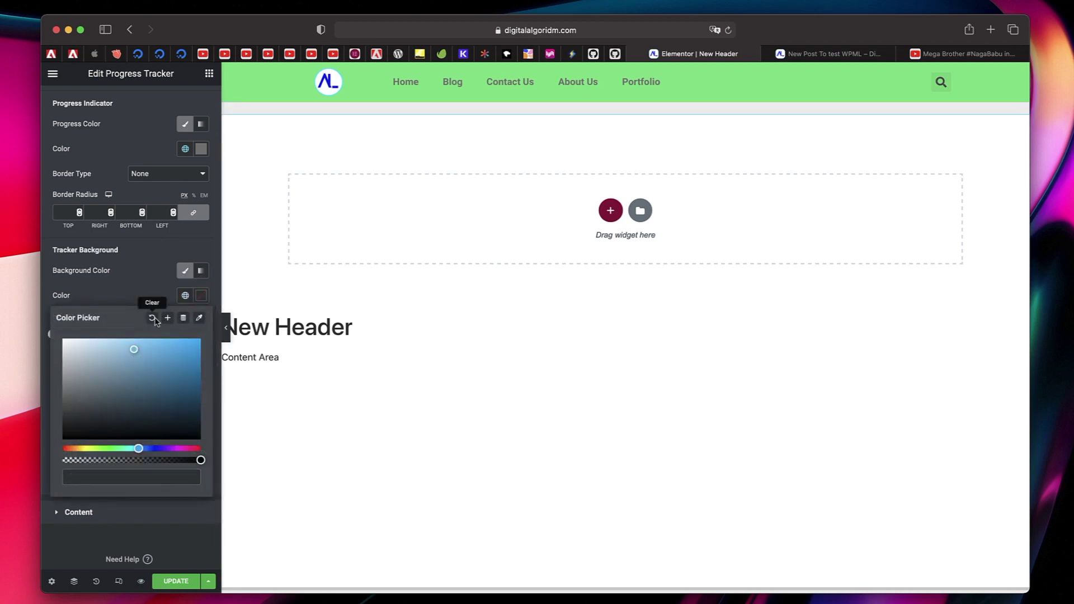
click(156, 288)
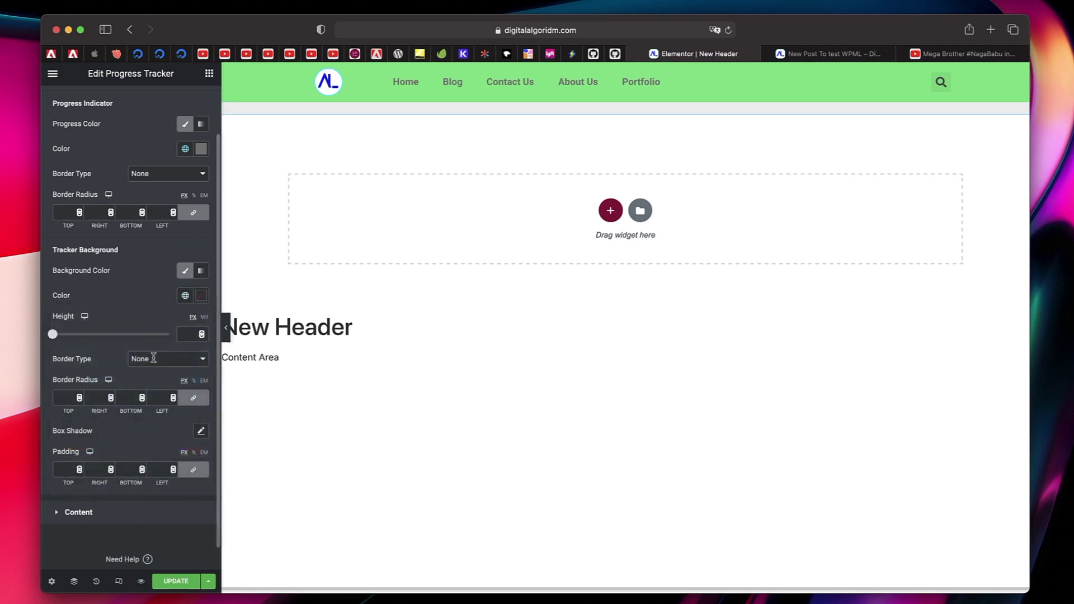
click(176, 581)
Step: On the live post, purge all LiteSpeed caches and scroll to test the reading bar
click(811, 53)
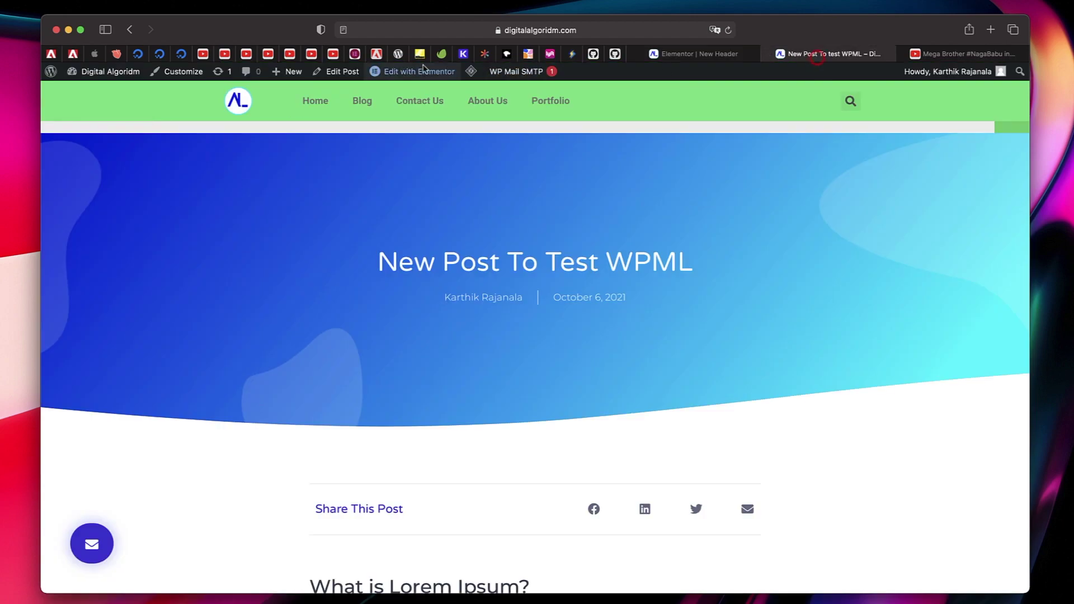
mouse_move(468, 75)
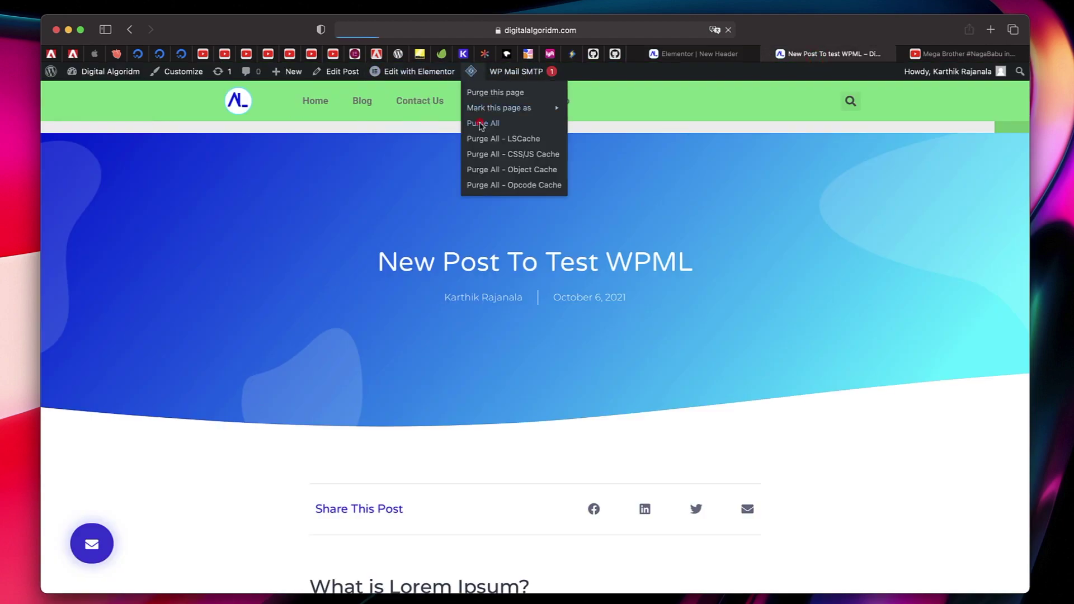
click(480, 124)
scroll(304, 240, down, 5)
scroll(304, 242, down, 10)
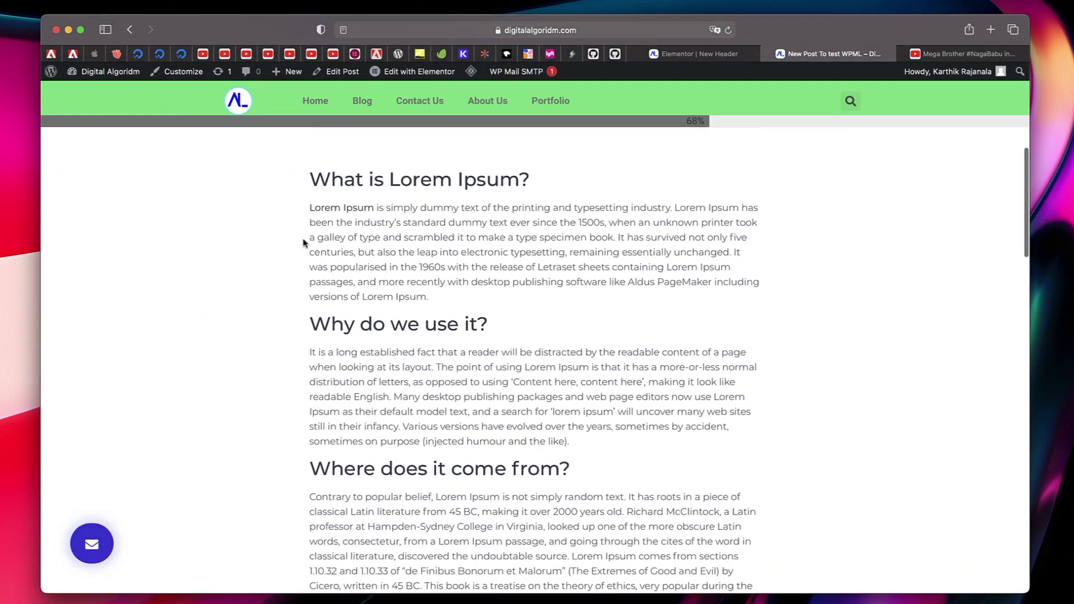
Step: Set the progress indicator colour to the light-blue Primary global colour and update the template
click(721, 54)
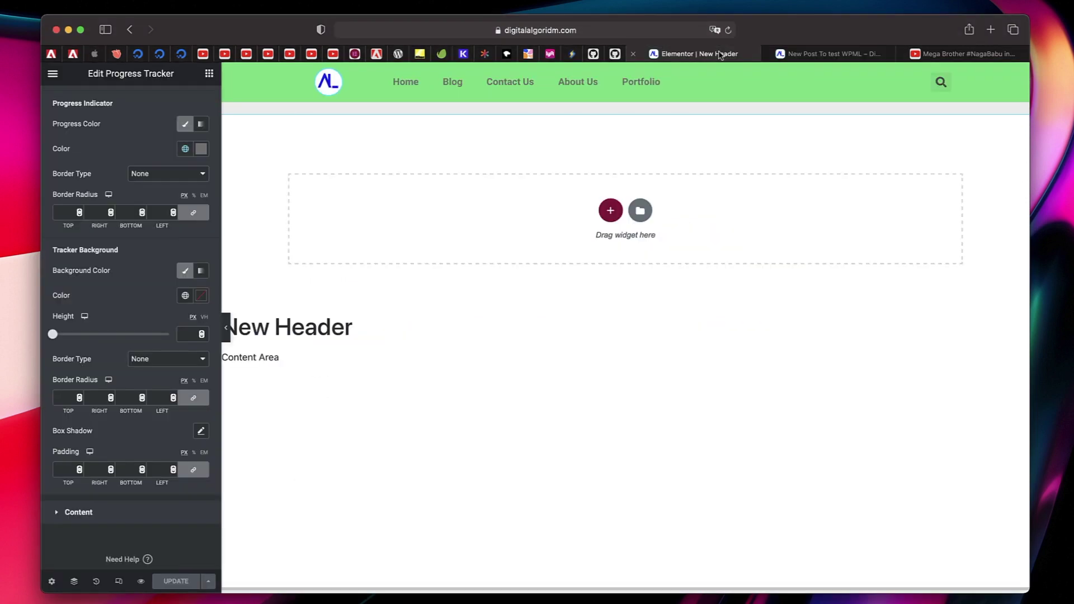
click(184, 149)
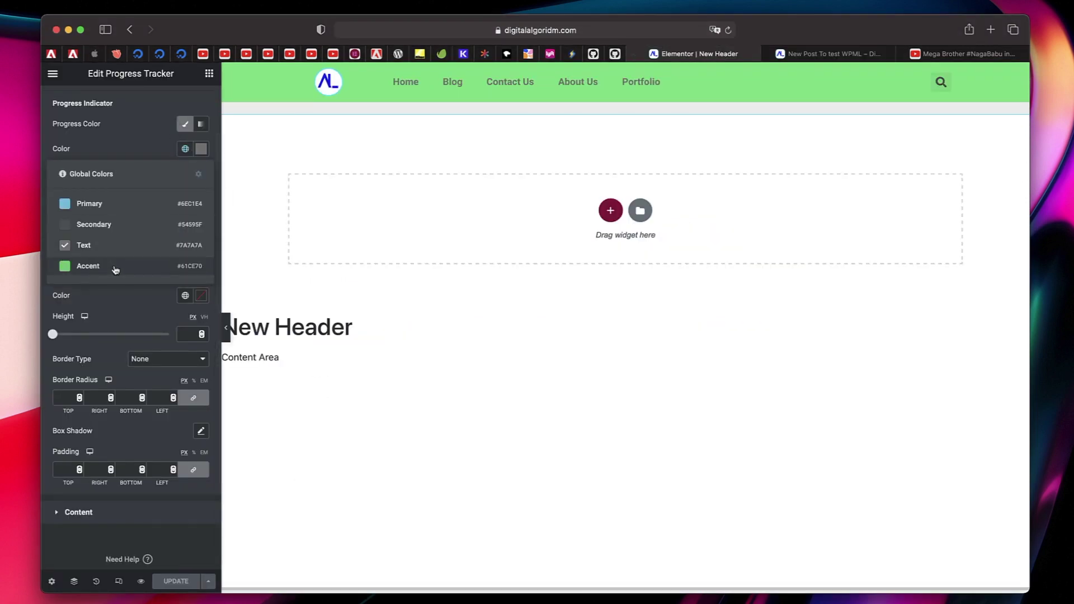
click(111, 206)
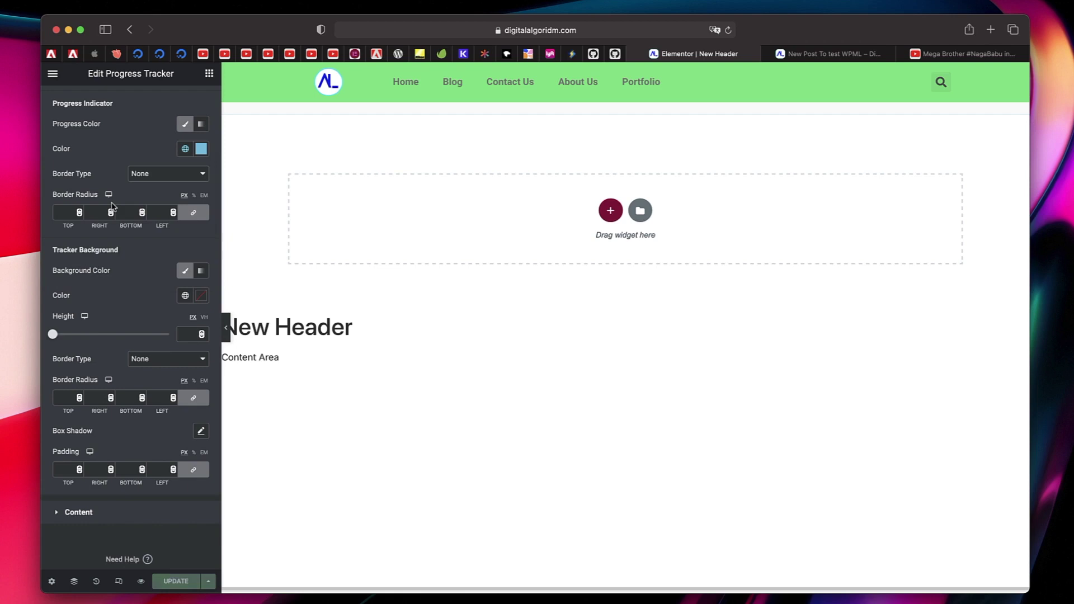
click(178, 582)
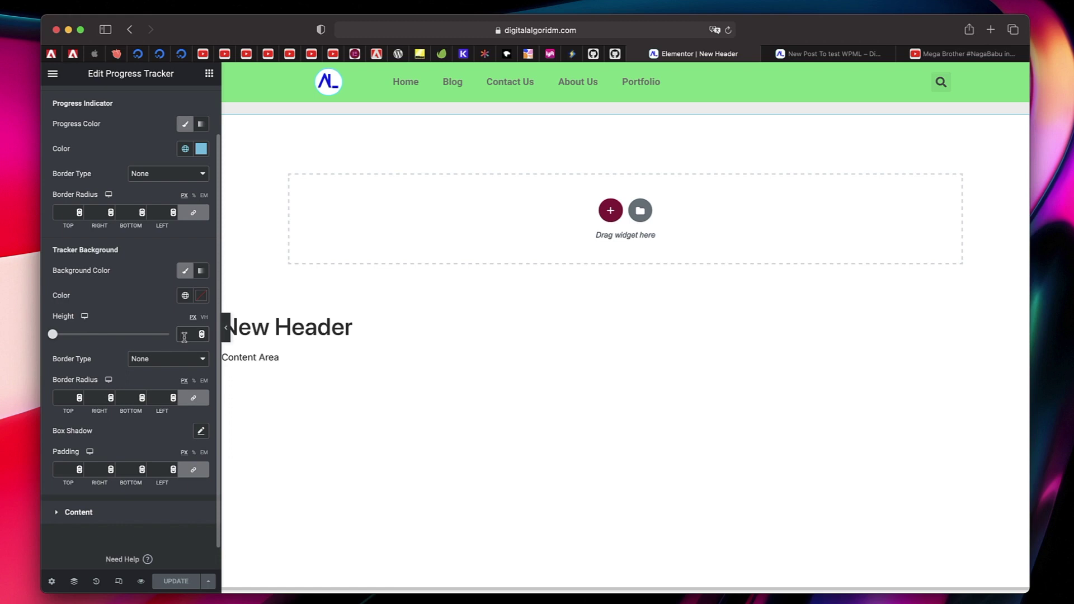
Step: Set the tracker height to 10 and save the template
click(184, 334)
text(1)
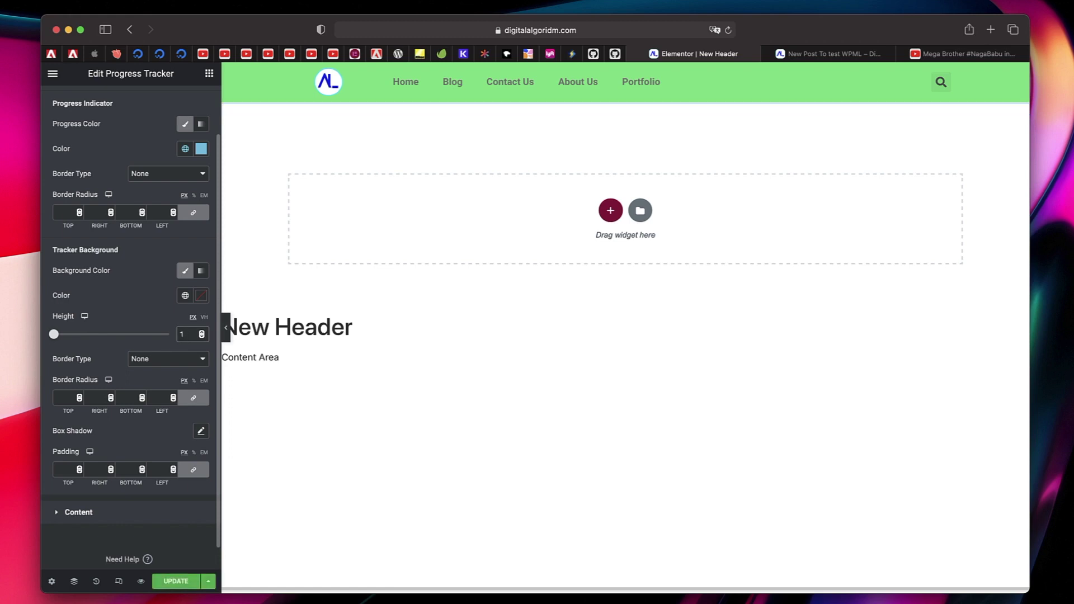
text(8)
key(BackSpace)
text(0)
scroll(640, 218, down, 5)
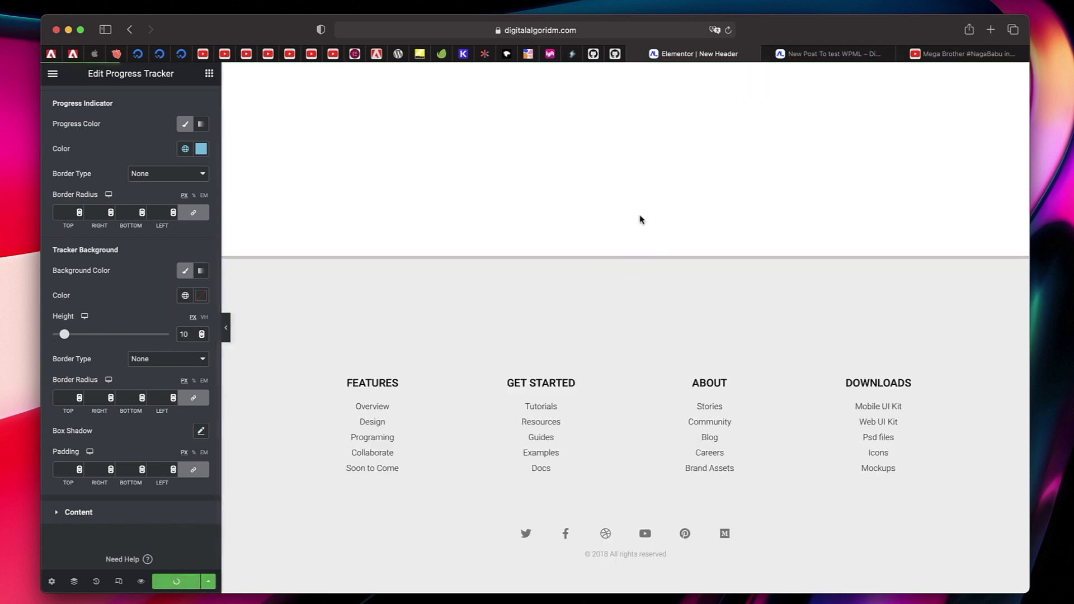
key(super+s)
Step: Reload the live post, purge all LiteSpeed caches, and scroll to check the blue bar
click(816, 56)
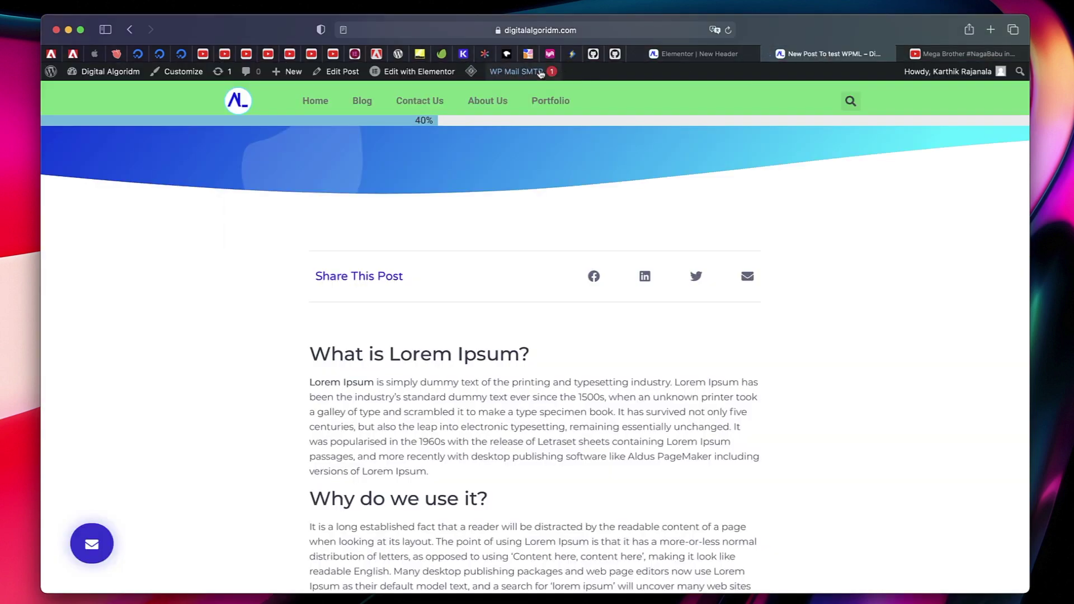
click(728, 31)
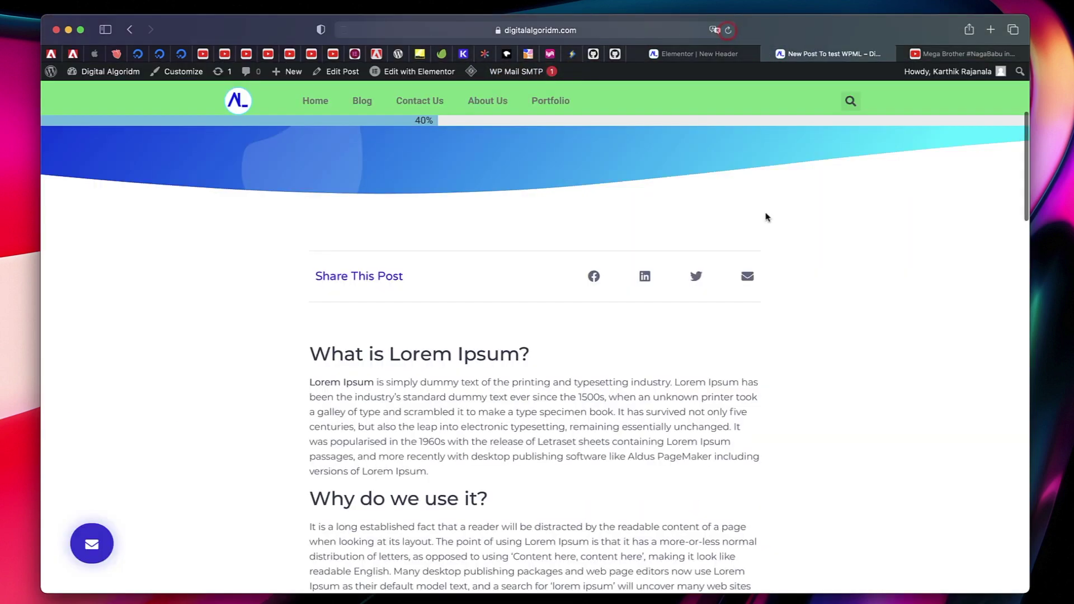
mouse_move(471, 72)
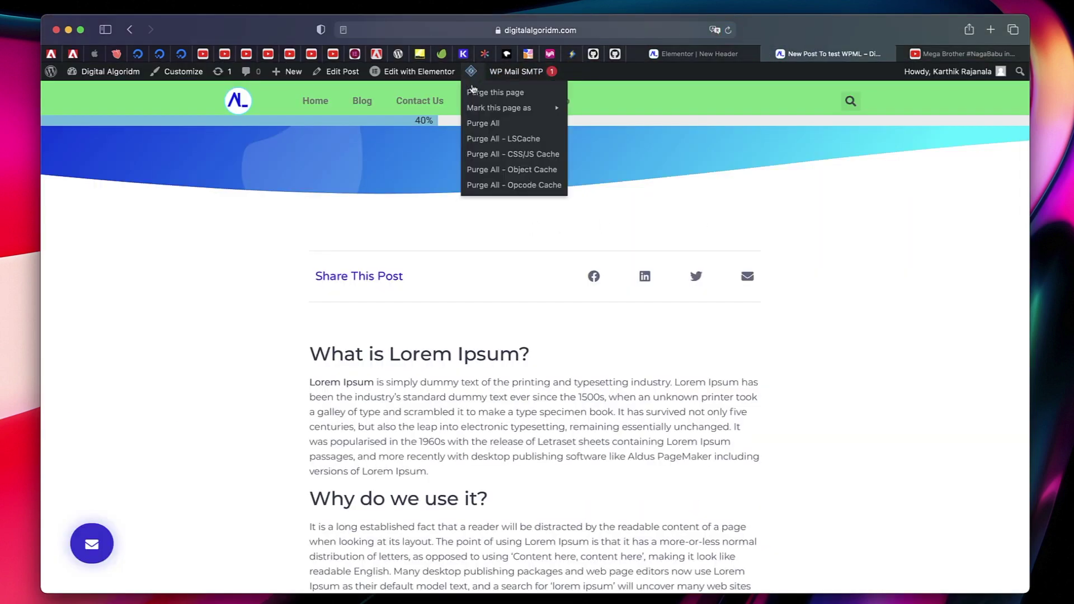
click(475, 126)
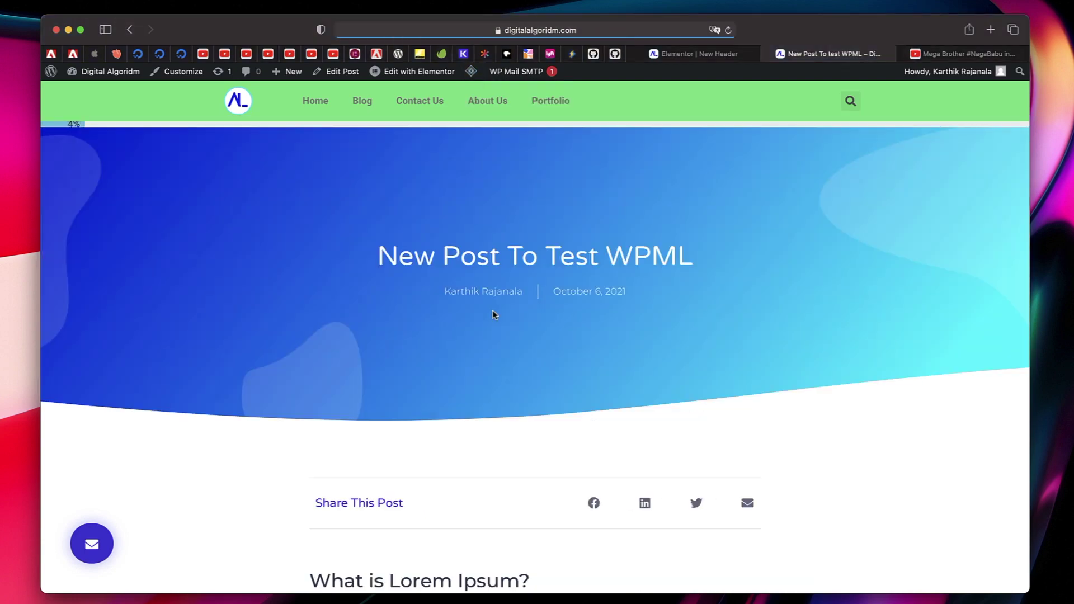
scroll(395, 199, down, 10)
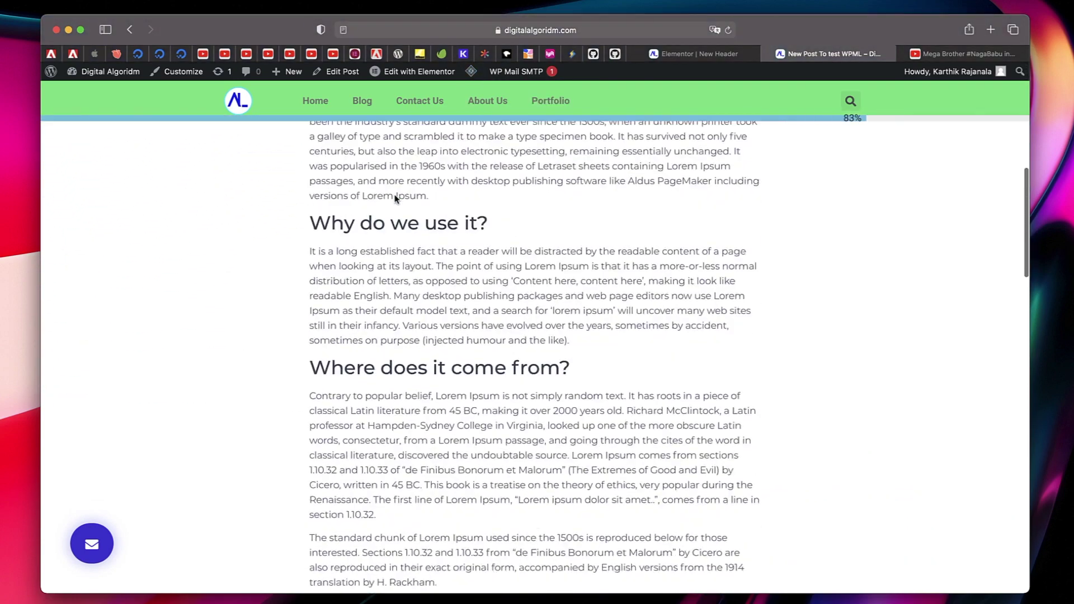
scroll(394, 198, up, 8)
scroll(394, 199, up, 3)
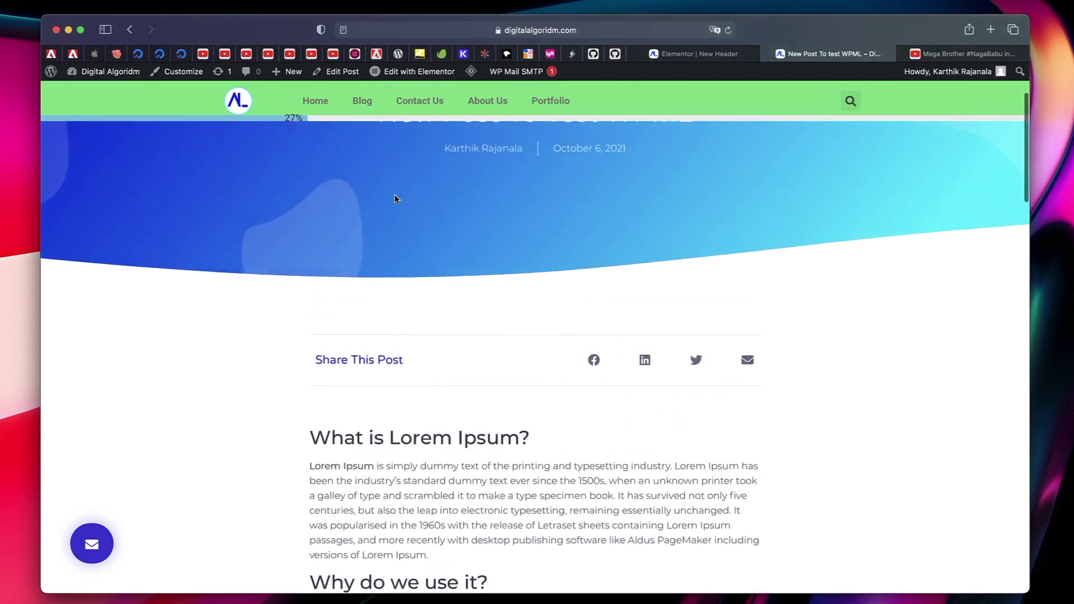
scroll(394, 199, down, 6)
scroll(394, 198, down, 4)
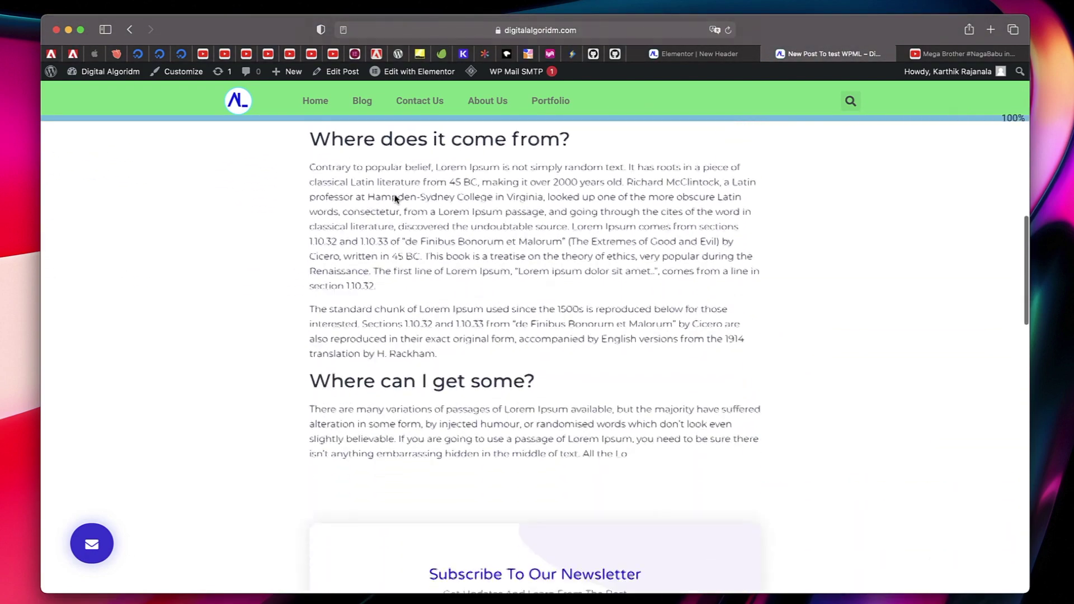
scroll(394, 198, up, 10)
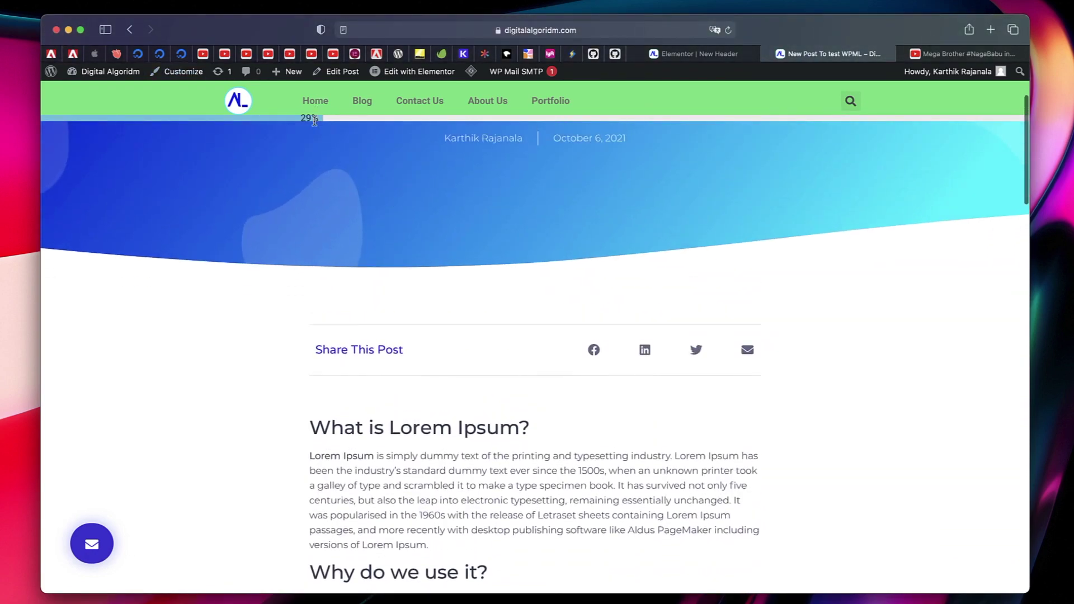
Step: Hide the percentage label in the tracker's Content settings and update the header template
click(709, 54)
scroll(124, 100, up, 2)
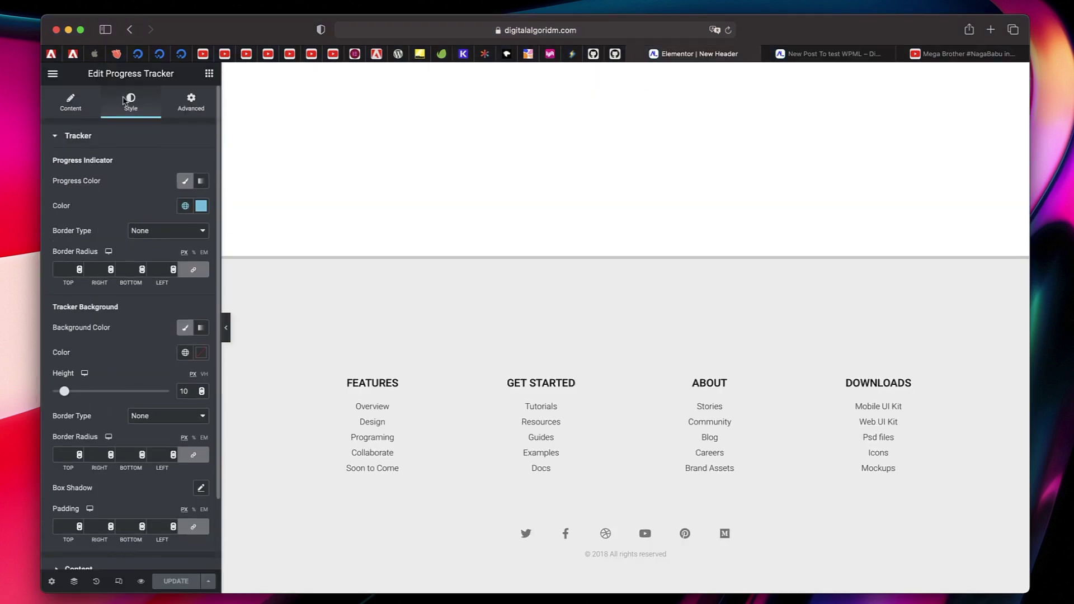
click(78, 106)
click(186, 265)
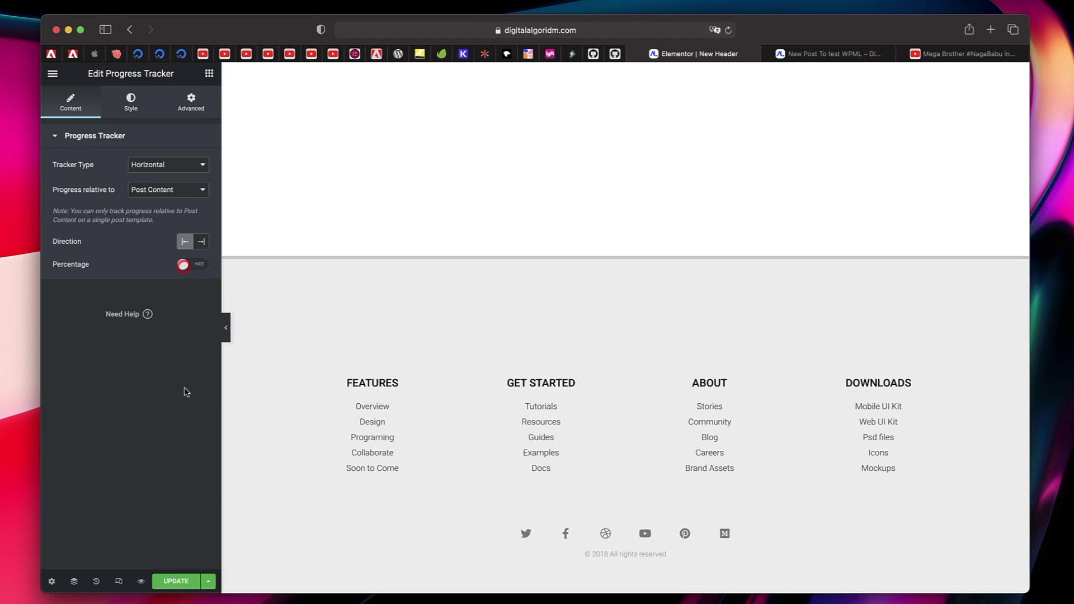
click(176, 581)
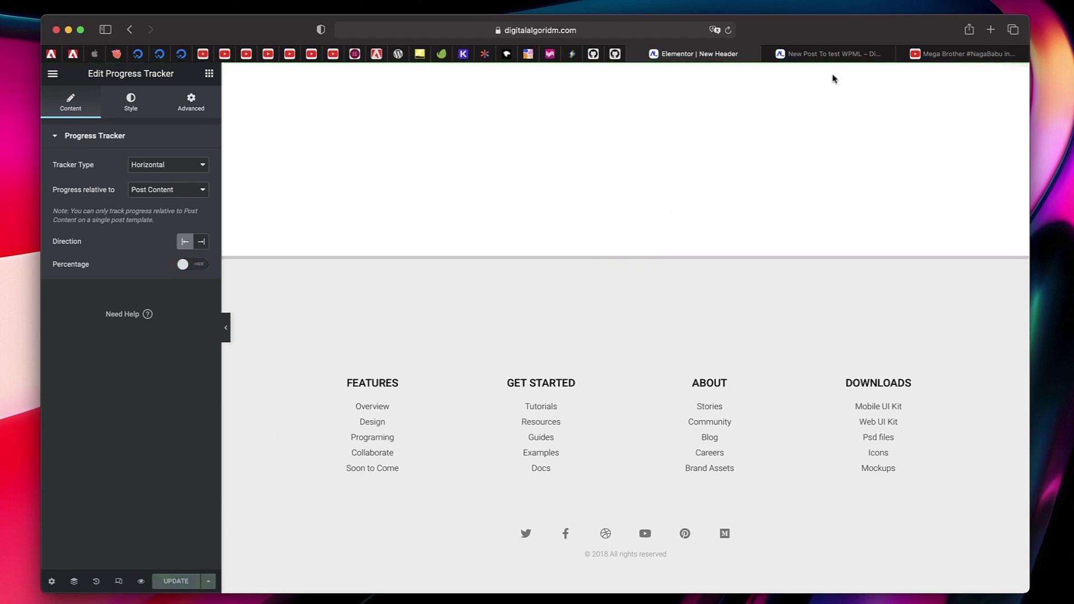
click(839, 54)
Step: Reload the post, purge all LiteSpeed caches, and scroll down and up to watch the label-free blue bar
click(728, 29)
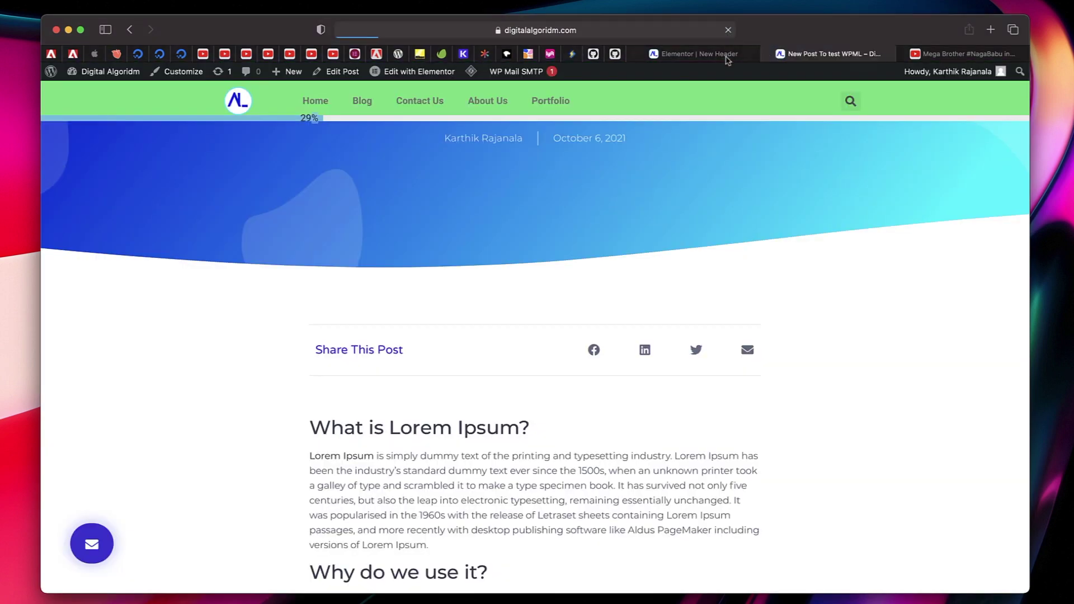
mouse_move(471, 73)
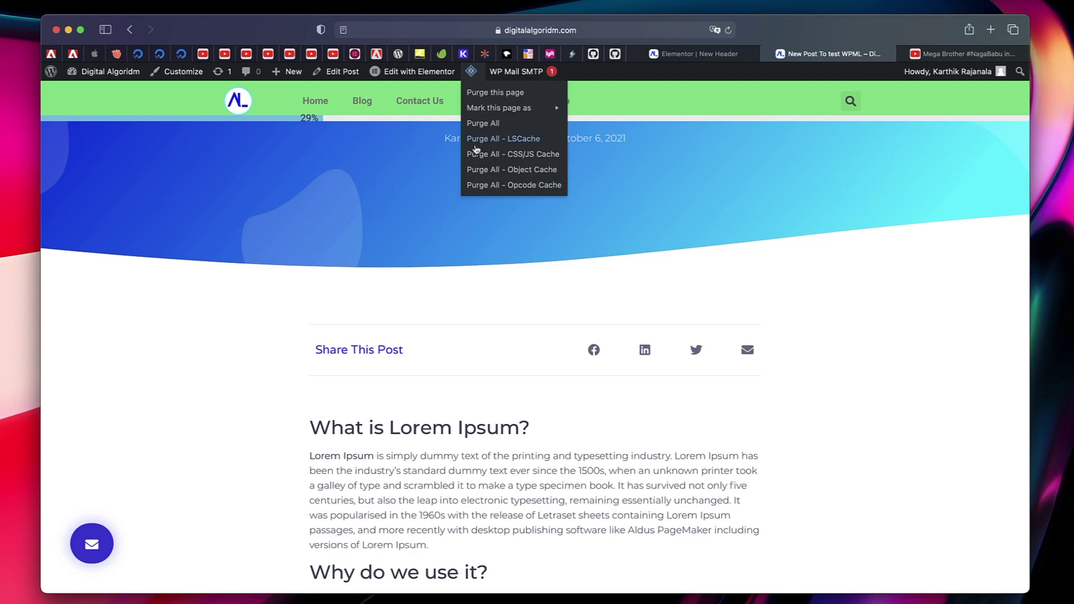
click(487, 124)
scroll(467, 310, down, 10)
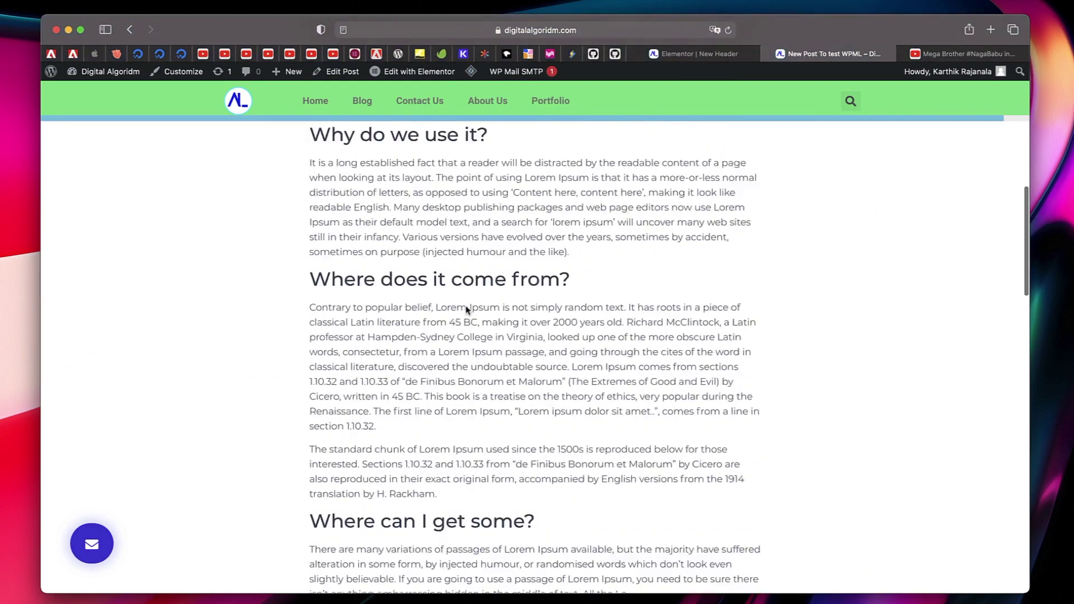
scroll(466, 310, down, 2)
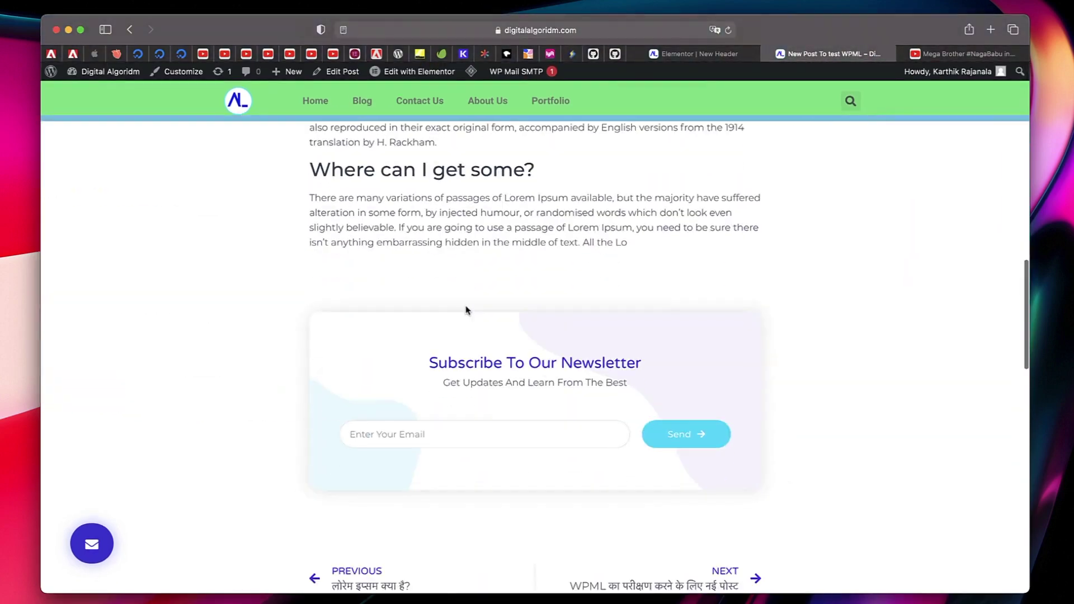
scroll(467, 310, down, 5)
scroll(467, 309, up, 20)
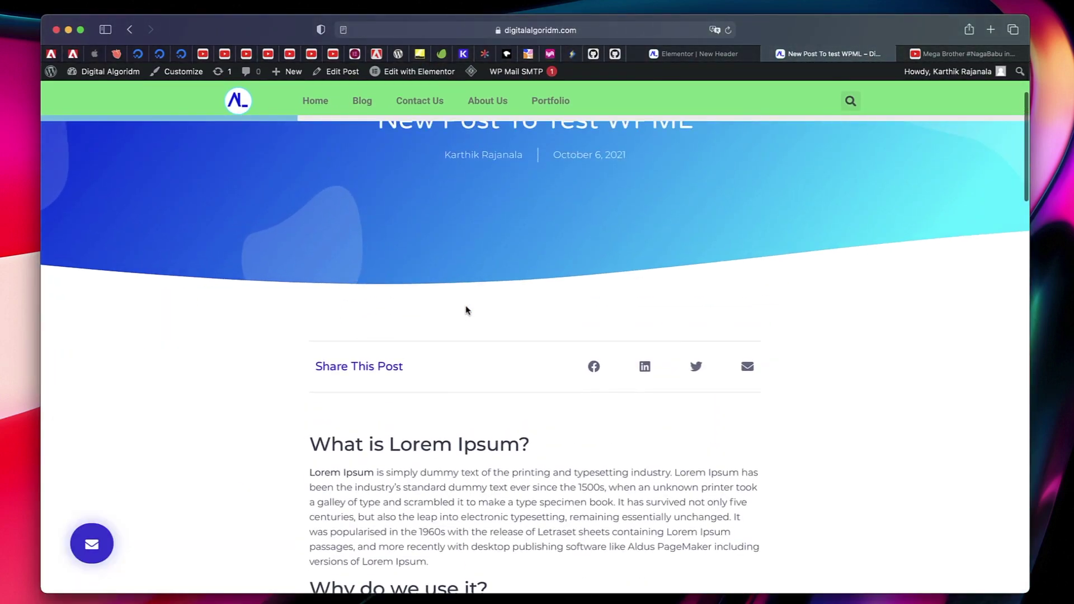
scroll(467, 309, up, 3)
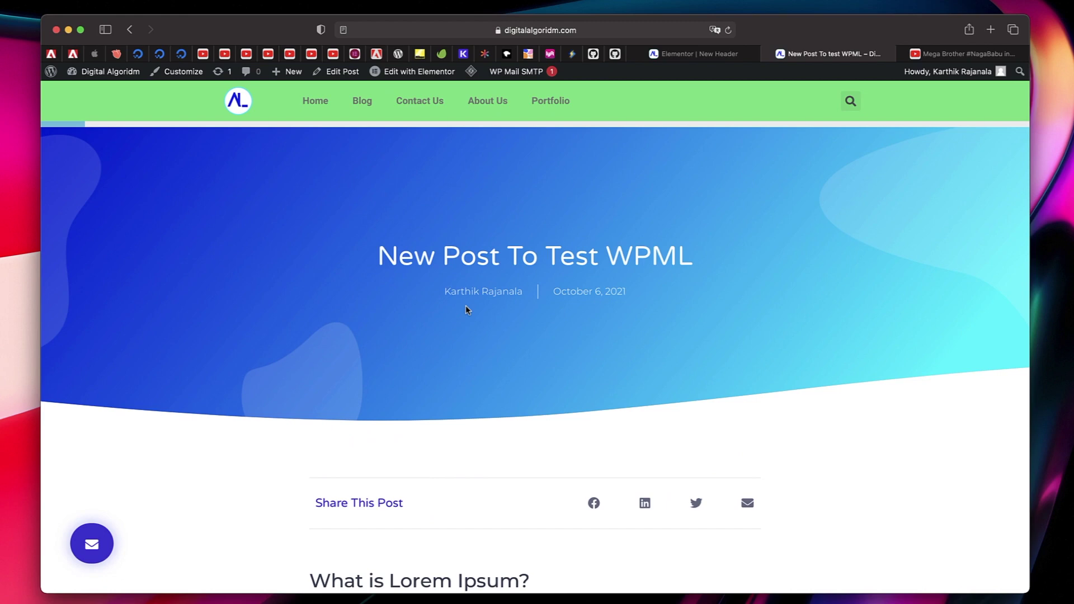